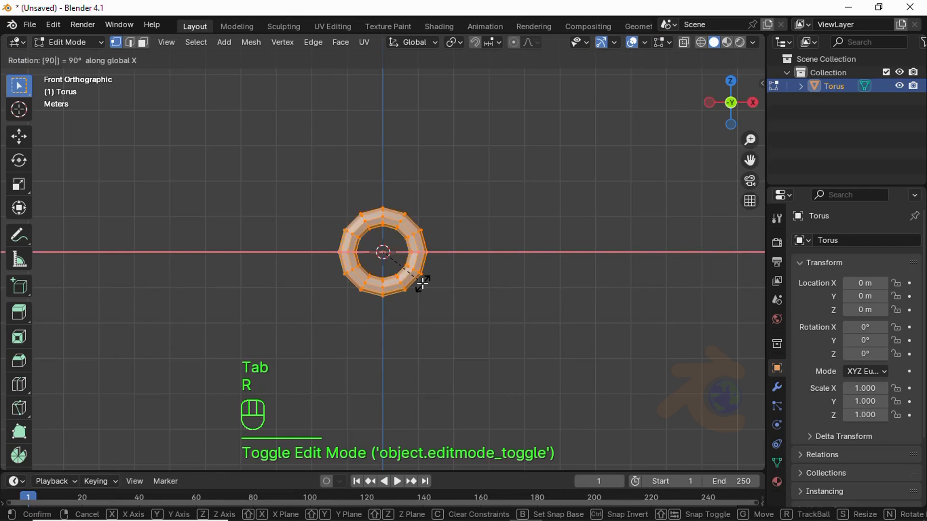
Step: Rotate the torus mesh 90° about the X axis and thin its tube with a Shrink/Fatten offset of about -0.155 m
click(422, 284)
scroll(447, 343, up, 3)
key(alt+s)
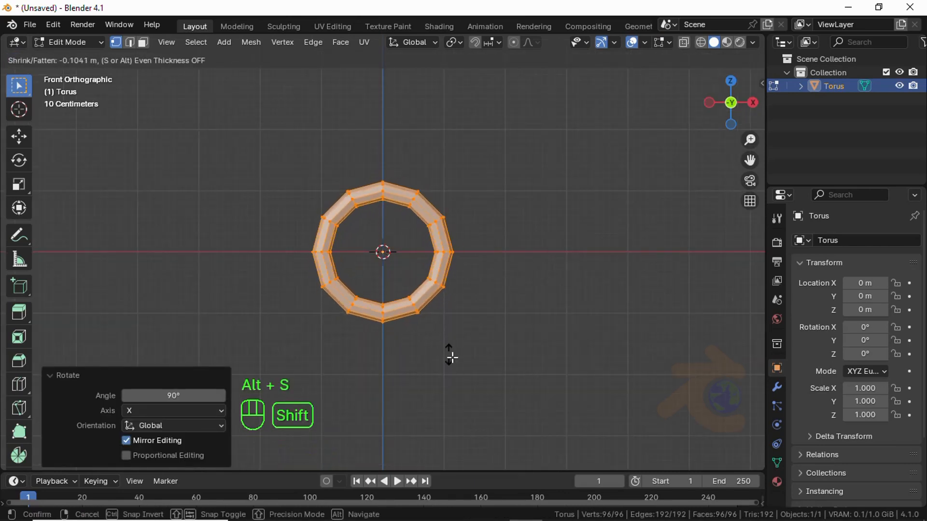
click(458, 367)
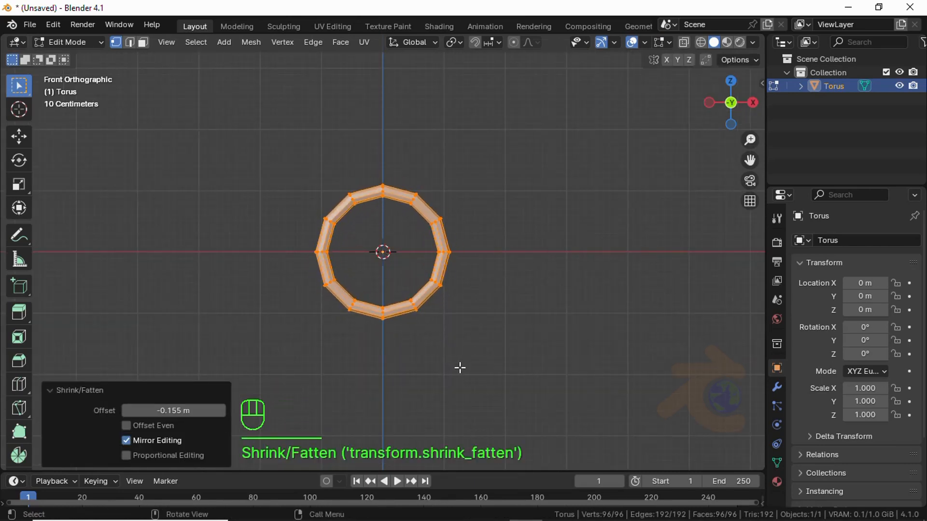
Step: Set the pivot point to the 3D Cursor, duplicate the ring and rotate the copy 90° about the X axis
click(456, 42)
click(487, 90)
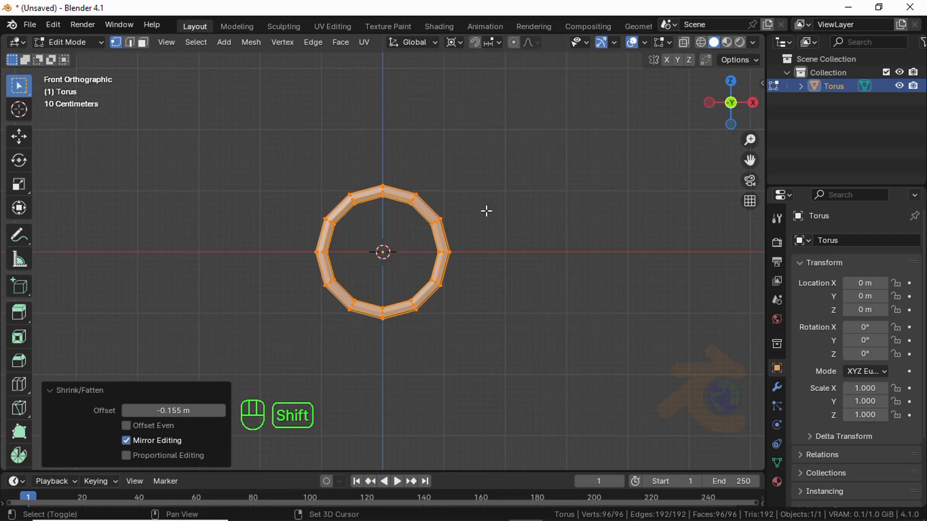
key(shift+d)
click(518, 215)
text(rx90)
click(518, 215)
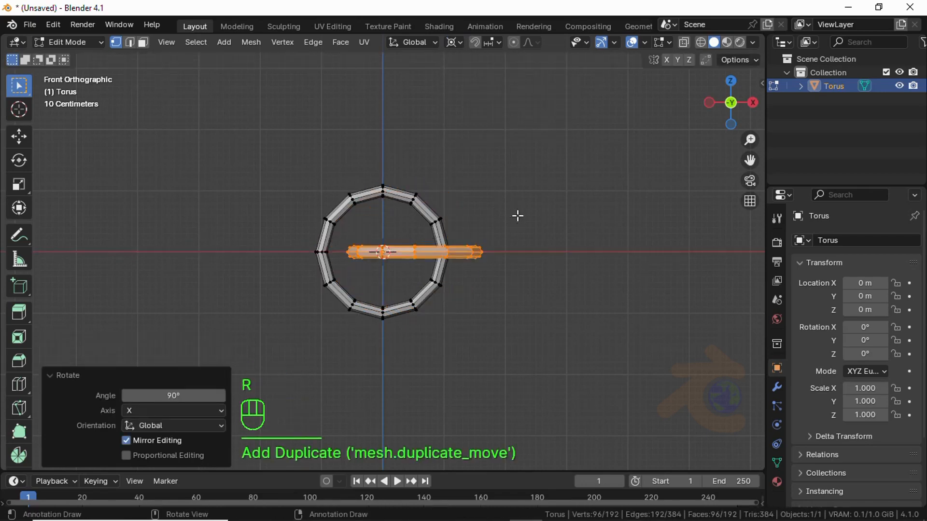
Step: Move the duplicated ring along the X axis by about 1.22 m in total so it interlocks with the first ring
middle_drag(381, 293, 427, 261)
key(g)
key(x)
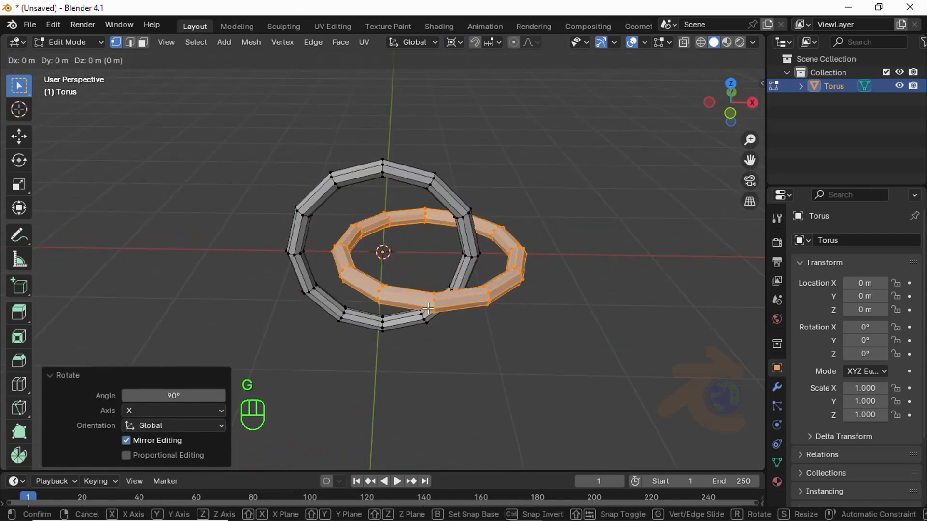
click(533, 317)
middle_drag(533, 317, 468, 297)
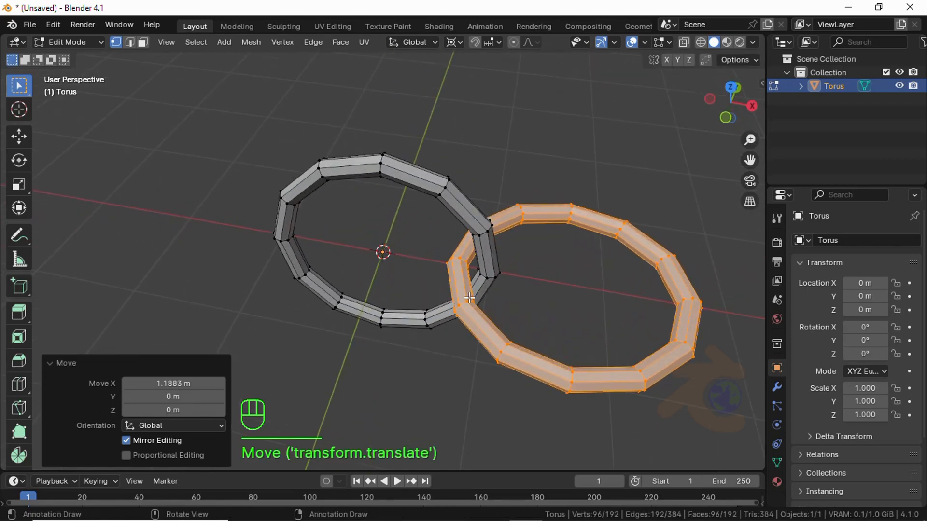
key(g)
click(470, 262)
Step: Duplicate the linked ring, rotate the copy -90° about the Y axis, and return to Object Mode
key(KP_1)
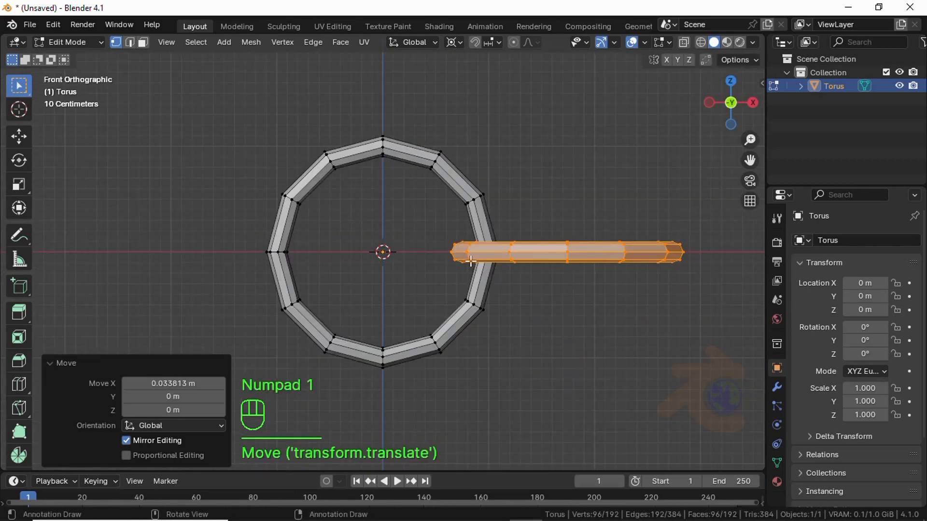
key(shift+d)
text(ry)
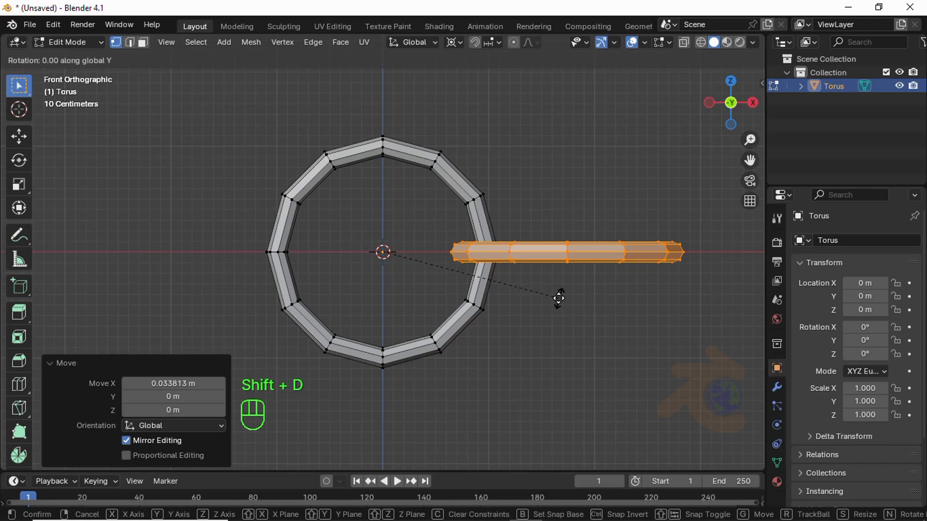
text(-90)
key(Return)
key(Tab)
click(538, 323)
middle_drag(538, 323, 447, 354)
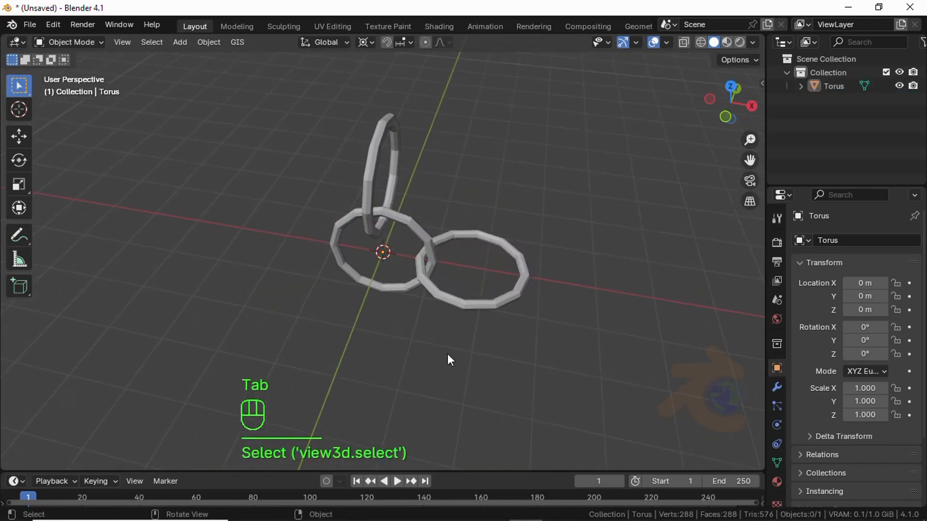
Step: Add an Array modifier to the linked rings with a relative offset X factor of 0.9
click(453, 305)
click(776, 387)
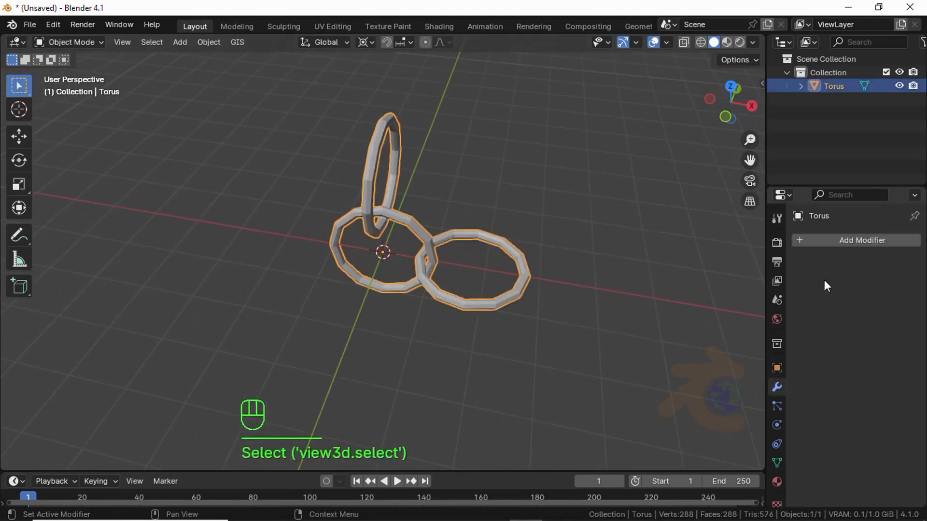
click(845, 242)
mouse_move(786, 288)
click(668, 64)
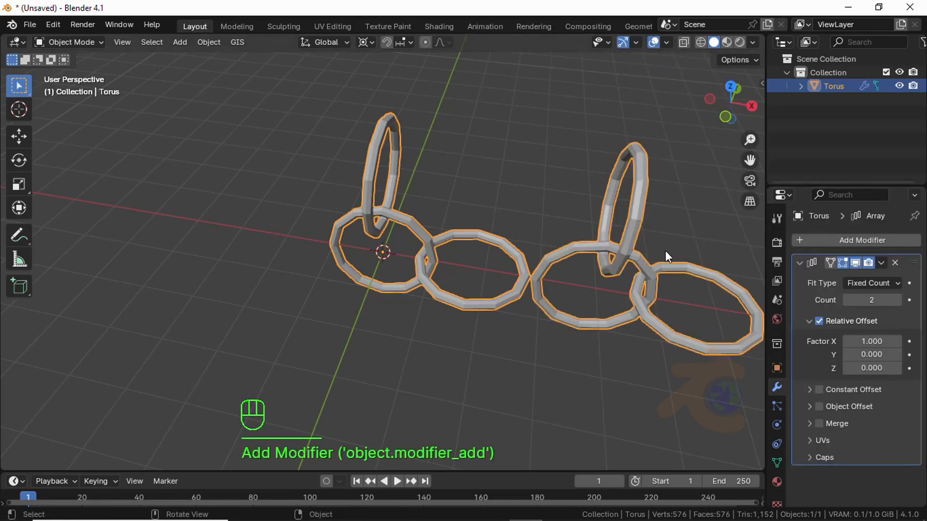
drag(872, 343, 118, 347)
scroll(660, 311, up, 4)
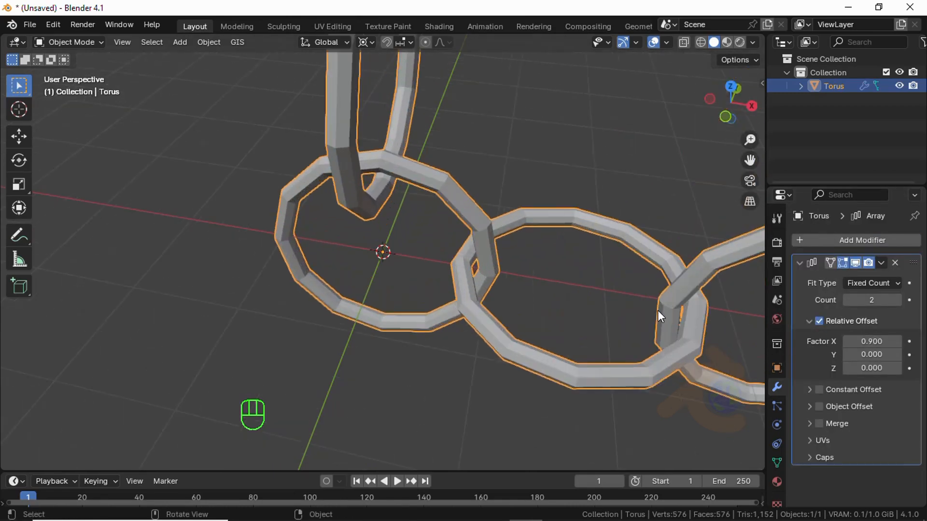
shift+middle_drag(657, 311, 579, 311)
click(647, 409)
middle_drag(648, 409, 632, 372)
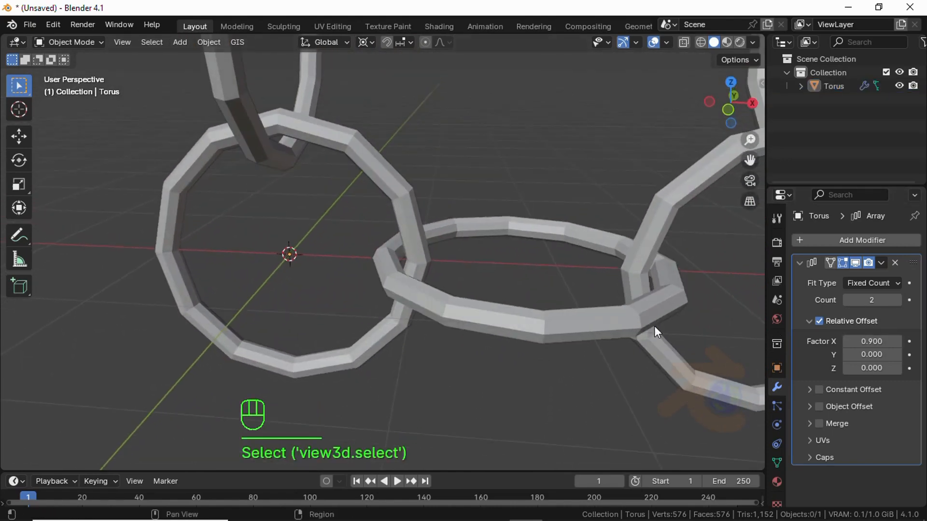
Step: Set the array count to 10
scroll(654, 327, down, 3)
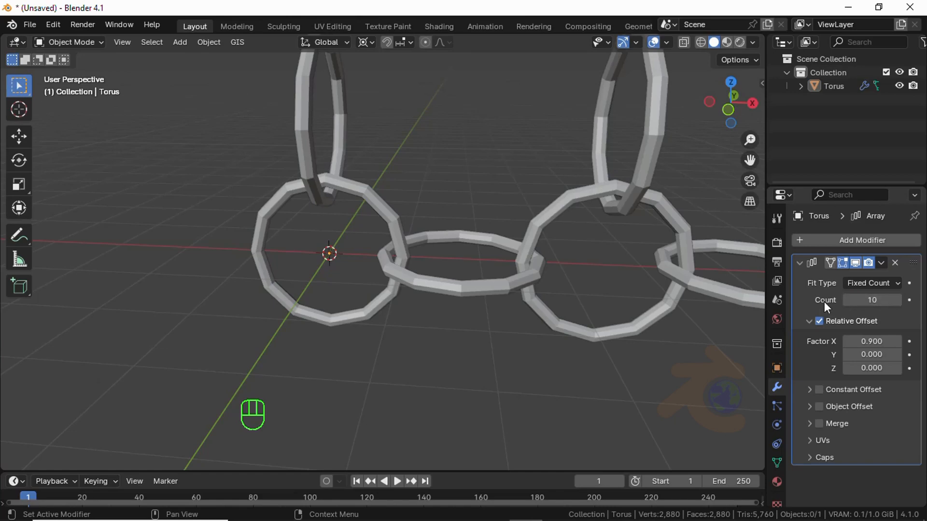
scroll(537, 288, down, 5)
shift+middle_drag(536, 288, 490, 333)
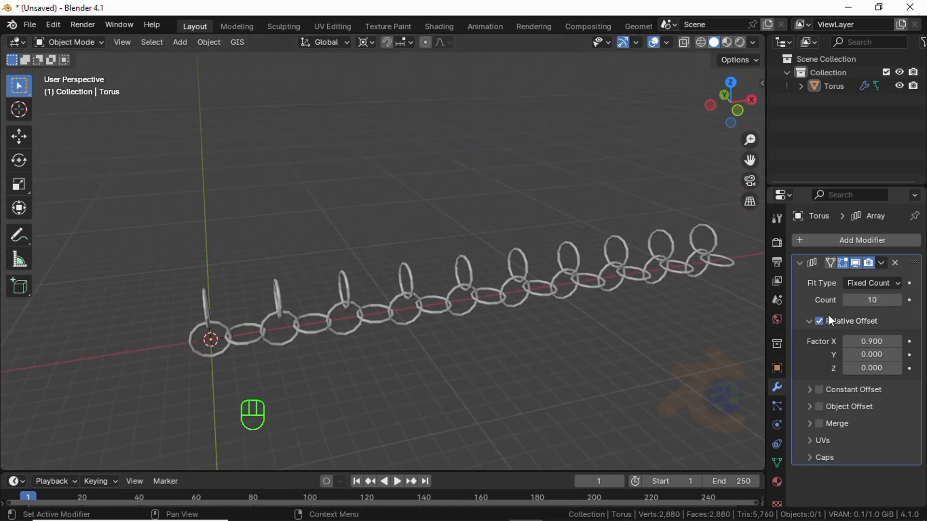
Step: Duplicate the Array modifier and set the copy to count 4, X factor 0 and a vertical Z factor that stacks the rows
click(882, 264)
click(844, 291)
click(800, 263)
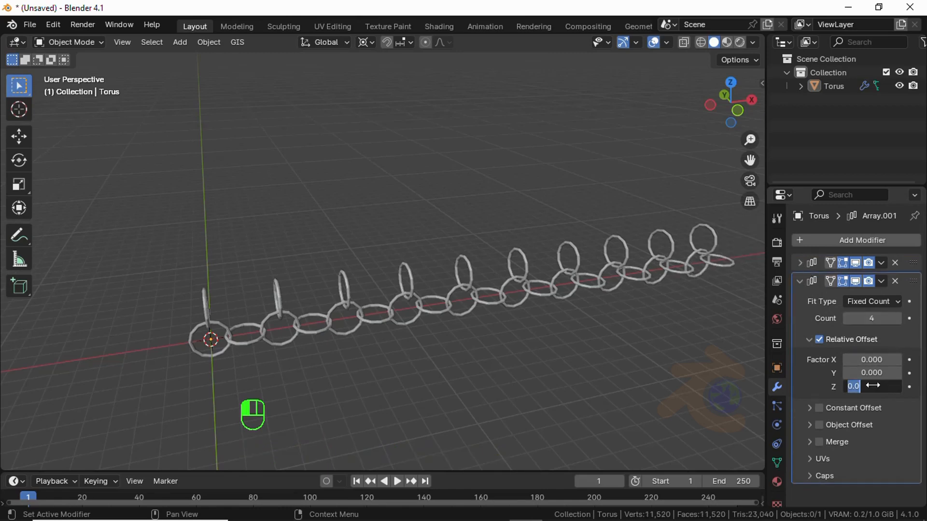
key(Return)
middle_drag(333, 251, 368, 220)
click(799, 280)
scroll(488, 300, down, 1)
middle_drag(487, 300, 485, 312)
Step: Add a Simple Deform modifier in Bend mode on the X axis with an angle of 370°
click(854, 244)
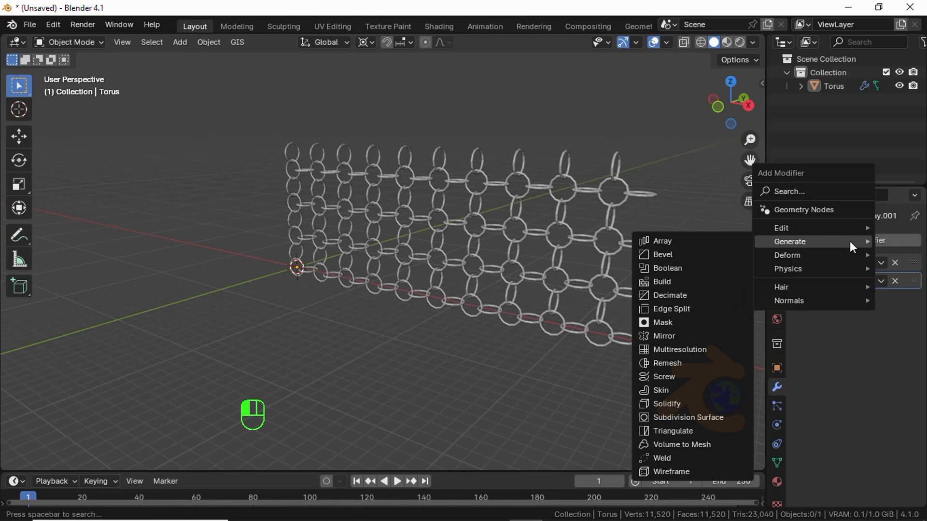
mouse_move(824, 263)
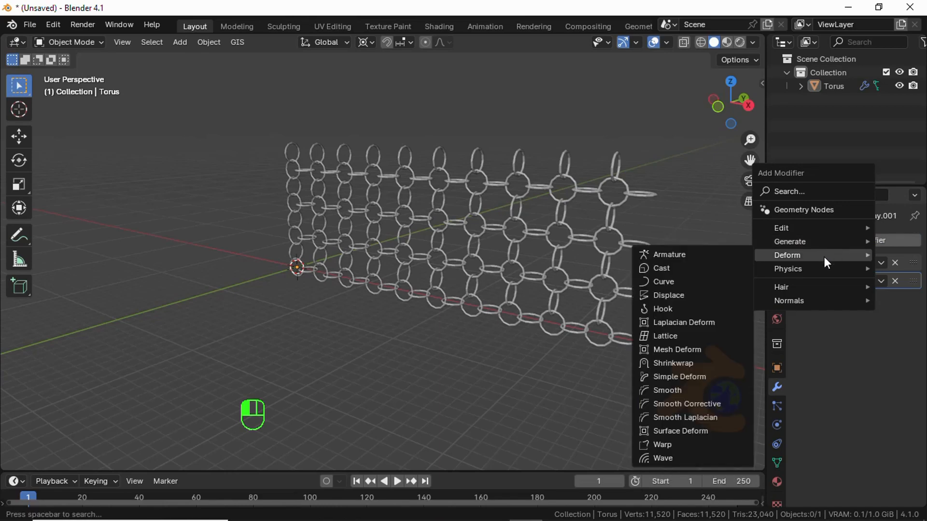
click(709, 378)
click(843, 324)
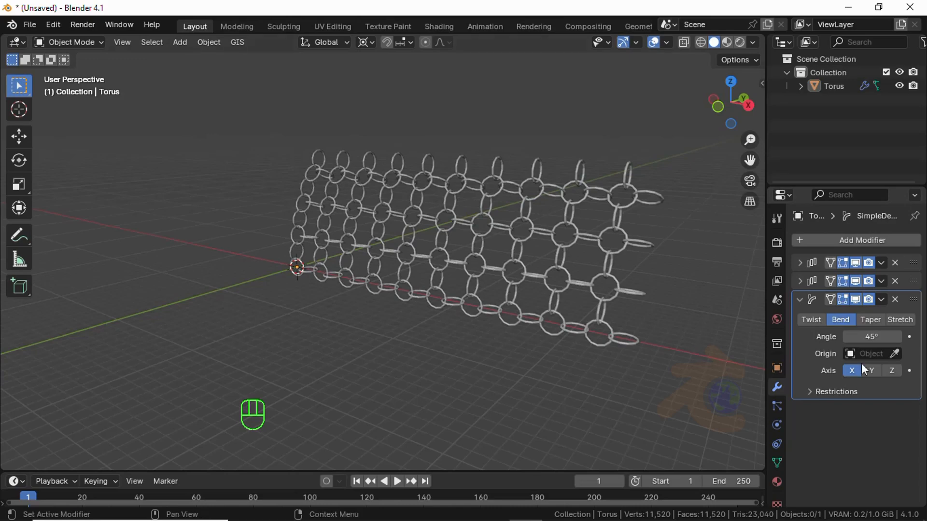
double_click(868, 338)
text(370)
key(Return)
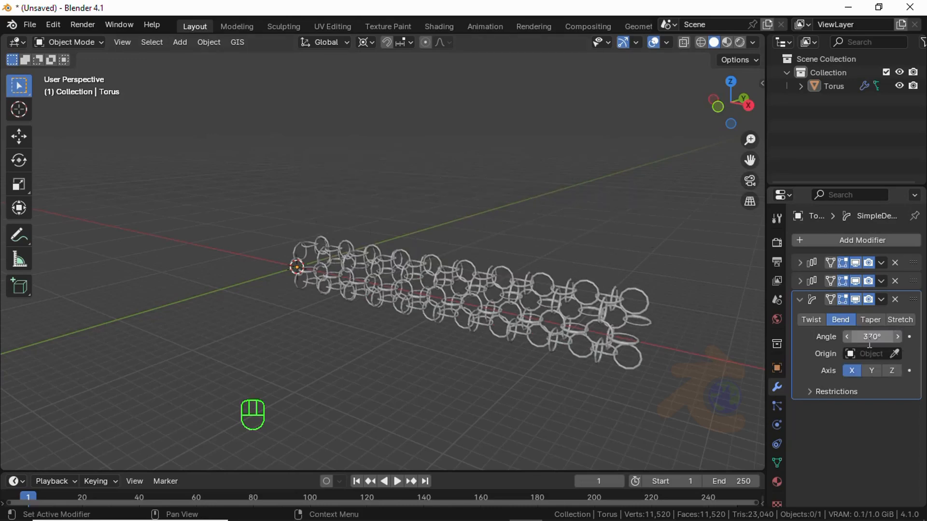
Step: Fine-tune the X-axis bend angle to 372° so the ends of the tube link together
middle_drag(640, 362, 615, 369)
shift+middle_drag(615, 369, 603, 295)
scroll(513, 326, up, 3)
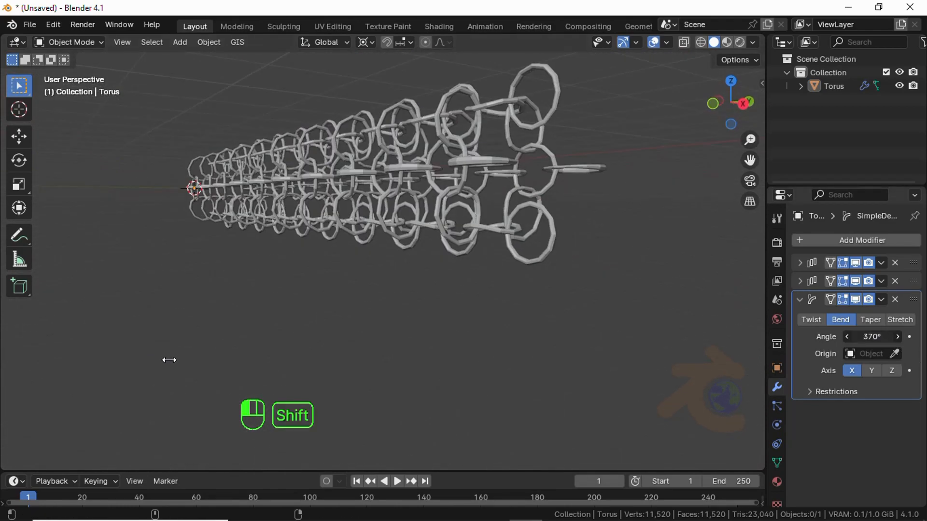
shift+drag(169, 360, 241, 429)
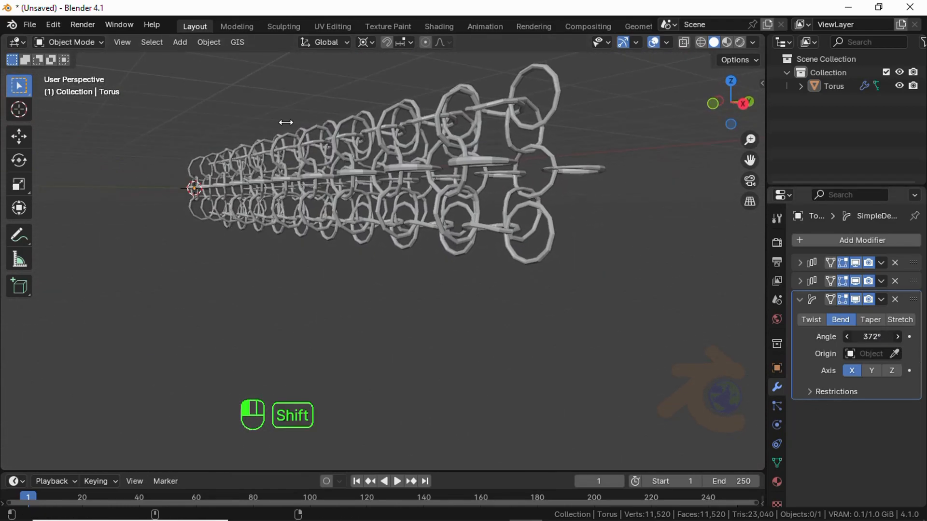
shift+drag(876, 335, 880, 336)
middle_drag(489, 311, 530, 358)
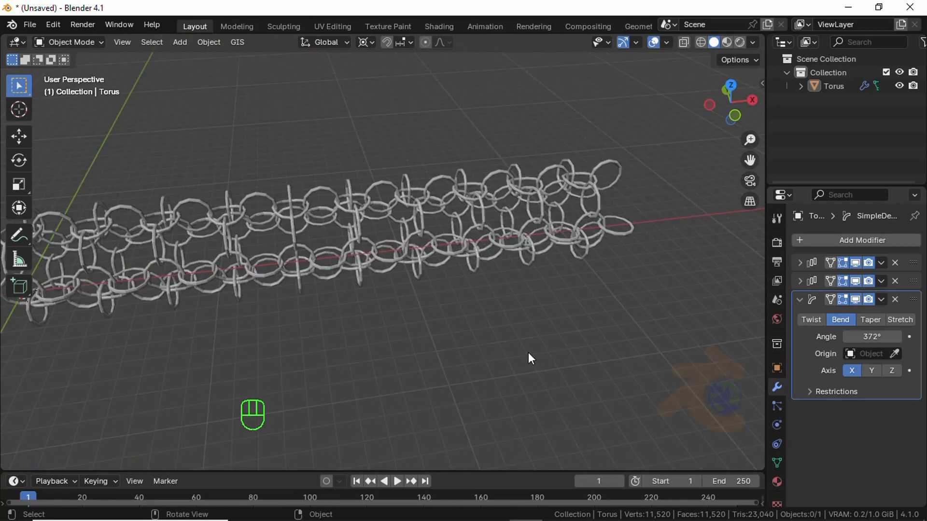
Step: Duplicate the bend modifier, switch the copy to the Z axis and set its angle to -370°
click(880, 300)
click(821, 360)
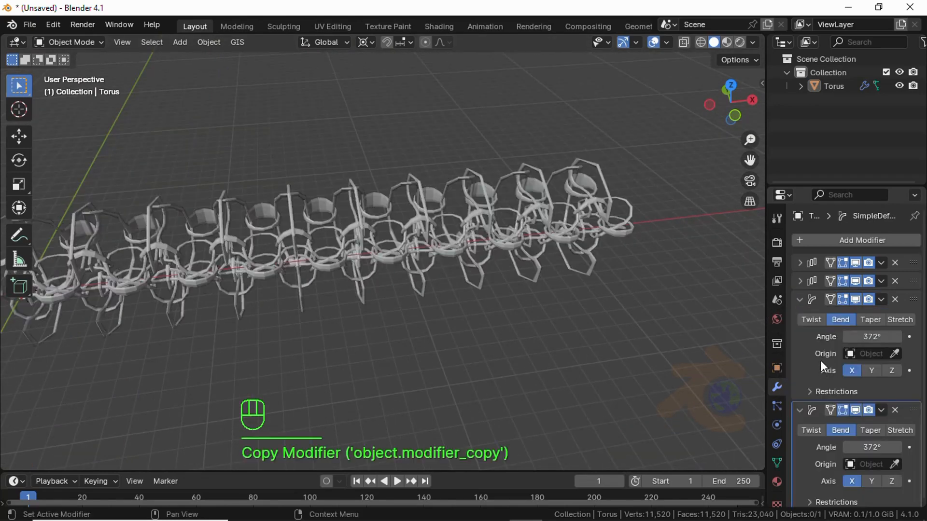
click(892, 477)
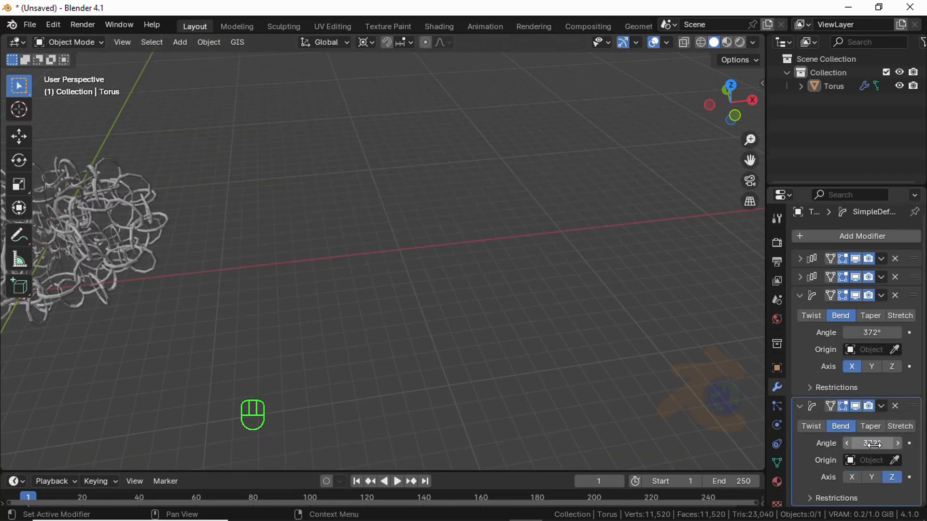
key(Return)
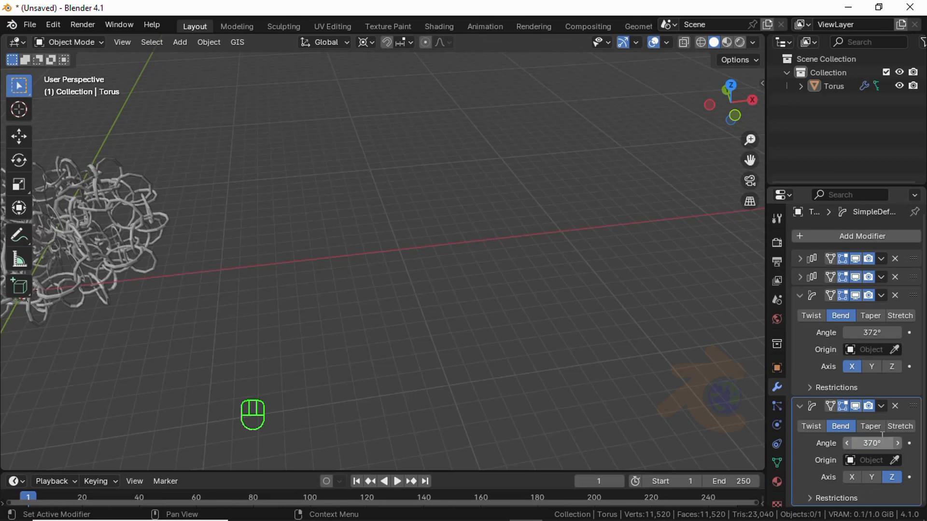
click(875, 443)
text(-3)
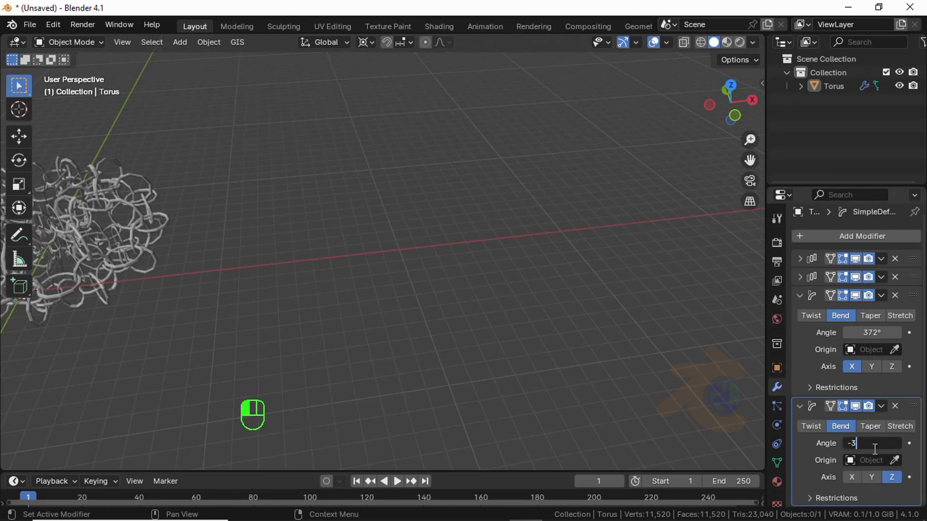
text(70)
key(Return)
Step: Fine-tune the Z-axis bend angle to -369° while checking the seam of the ring
shift+drag(205, 308, 420, 224)
scroll(420, 224, down, 2)
middle_drag(420, 224, 436, 263)
shift+middle_drag(435, 263, 452, 208)
shift+drag(871, 443, 875, 443)
shift+drag(137, 121, 448, 153)
shift+middle_drag(448, 153, 506, 360)
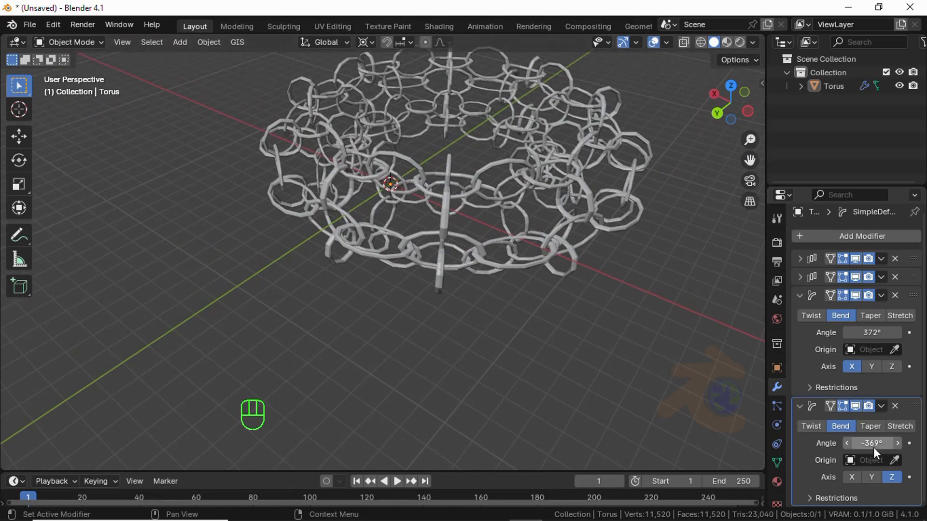
Step: Adjust the Z-axis bend angle to -364° so the two ends of the chain tube meet
shift+drag(874, 448, 464, 131)
middle_drag(356, 205, 369, 239)
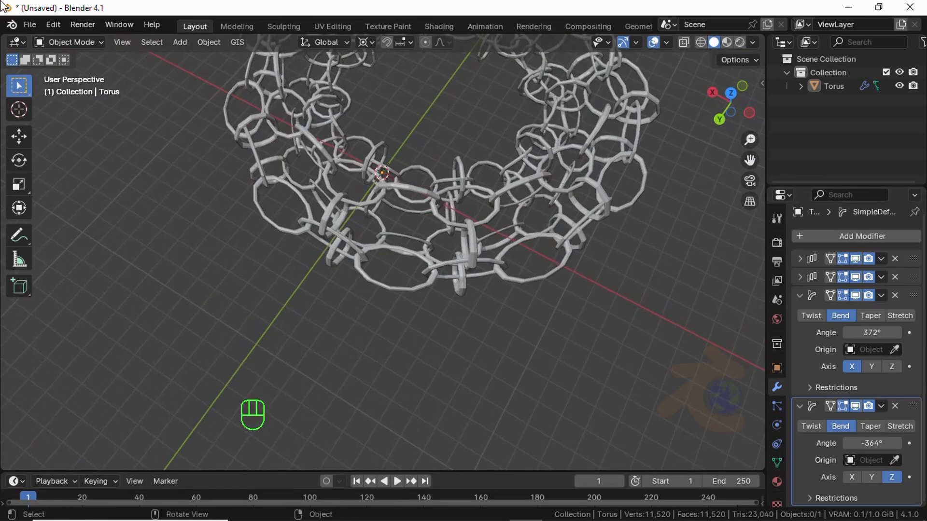
shift+drag(873, 444, 147, 118)
middle_drag(365, 235, 371, 213)
shift+middle_drag(371, 214, 387, 258)
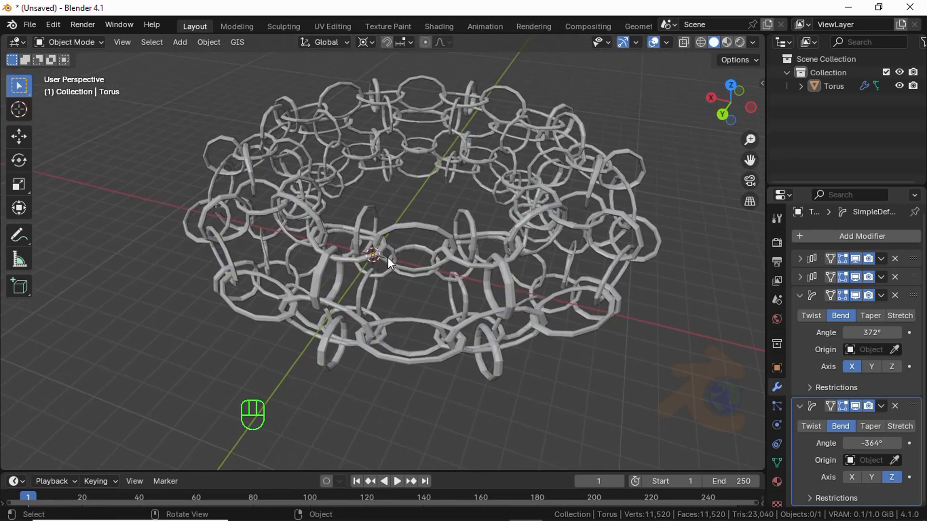
scroll(389, 259, up, 4)
scroll(400, 260, down, 7)
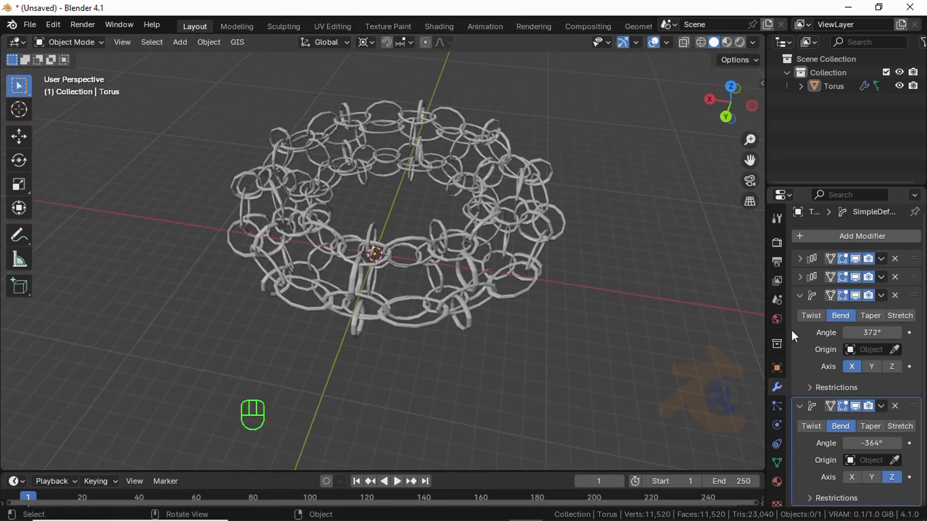
Step: Collapse both bend modifiers and increase the first Array modifier's count to 15
click(800, 296)
click(799, 318)
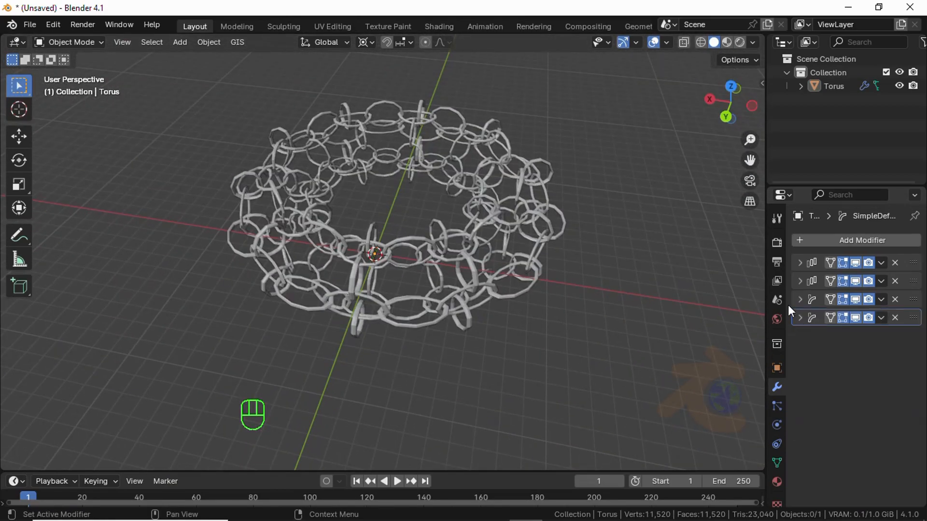
click(800, 264)
click(900, 300)
click(899, 300)
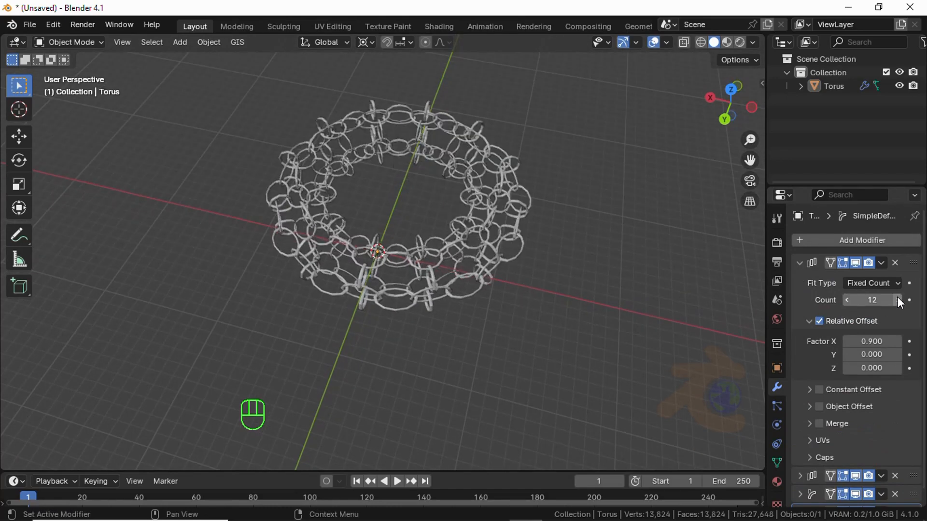
click(900, 300)
middle_drag(433, 227, 410, 333)
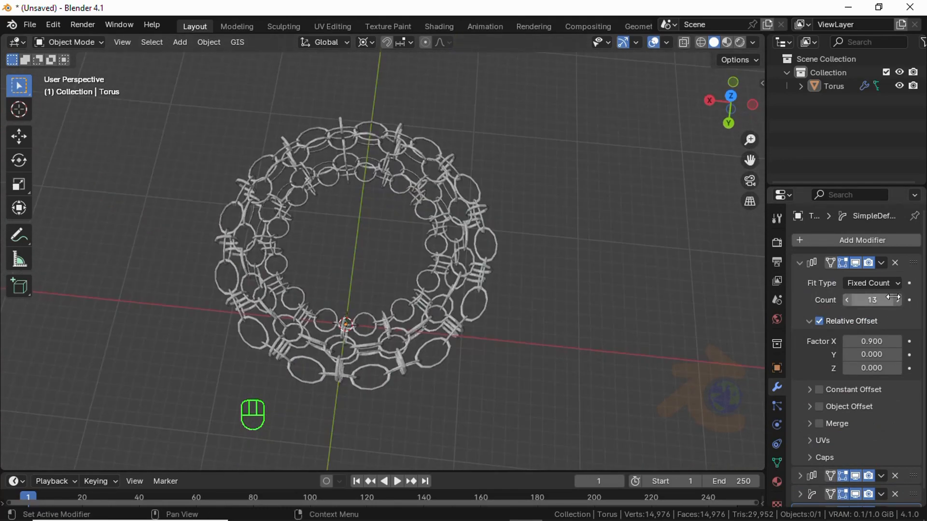
click(900, 301)
middle_drag(348, 271, 314, 319)
click(899, 301)
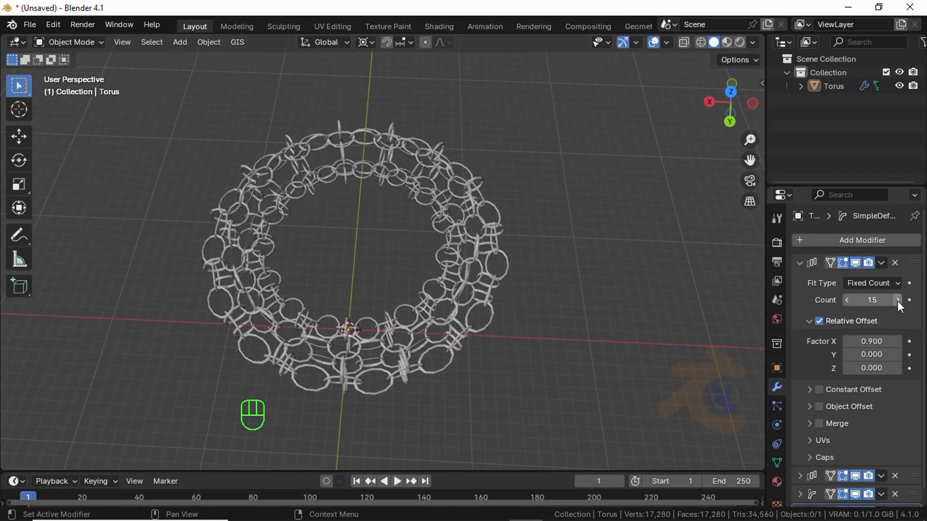
Step: Apply both Array modifiers and both bend modifiers to the chainmail torus, working through the stack in order
middle_drag(425, 290, 408, 311)
click(800, 263)
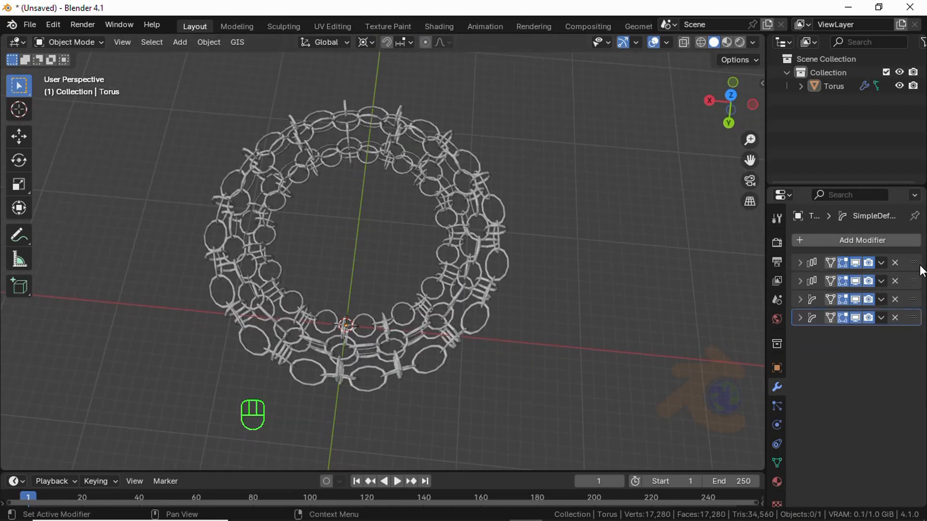
click(880, 263)
click(869, 273)
click(881, 264)
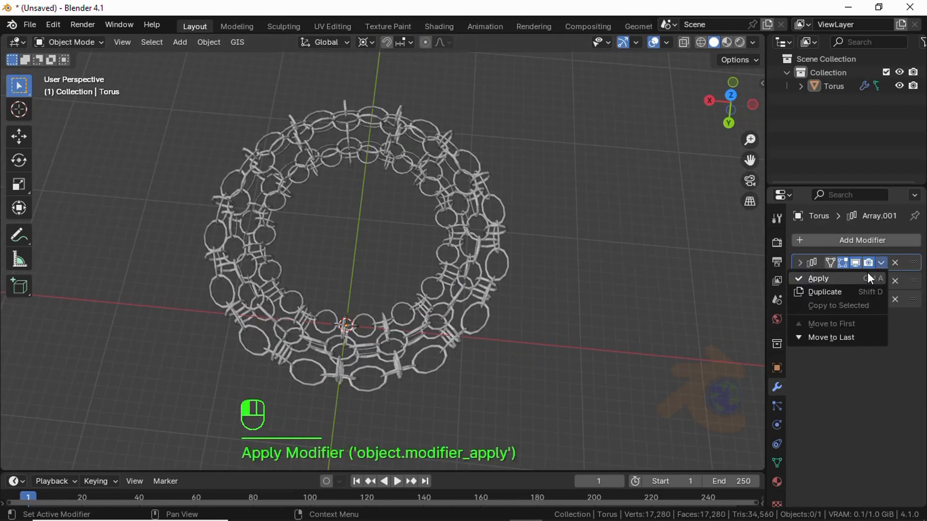
click(868, 272)
click(880, 263)
click(867, 273)
click(881, 264)
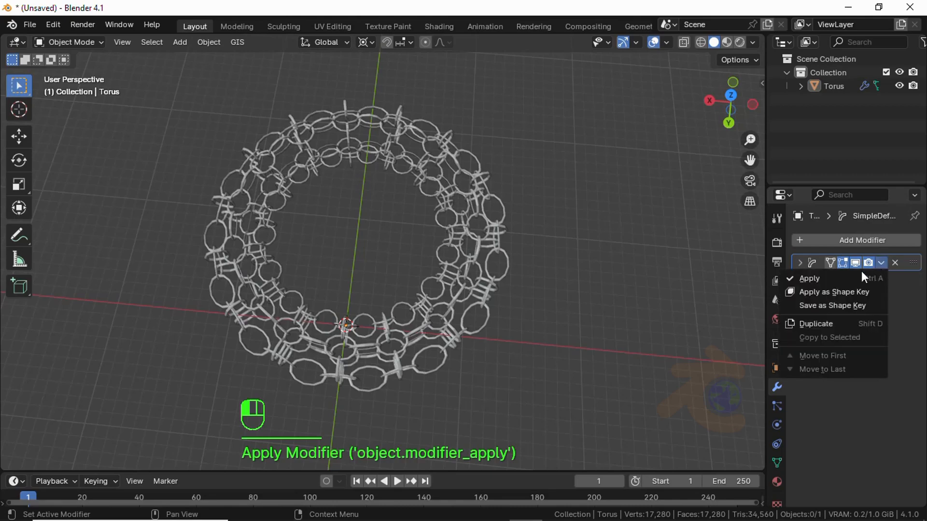
click(867, 273)
Step: Set the chainmail torus's origin to its geometry and clear its location so it sits at the world origin
click(446, 311)
right_click(451, 308)
mouse_move(451, 308)
click(524, 326)
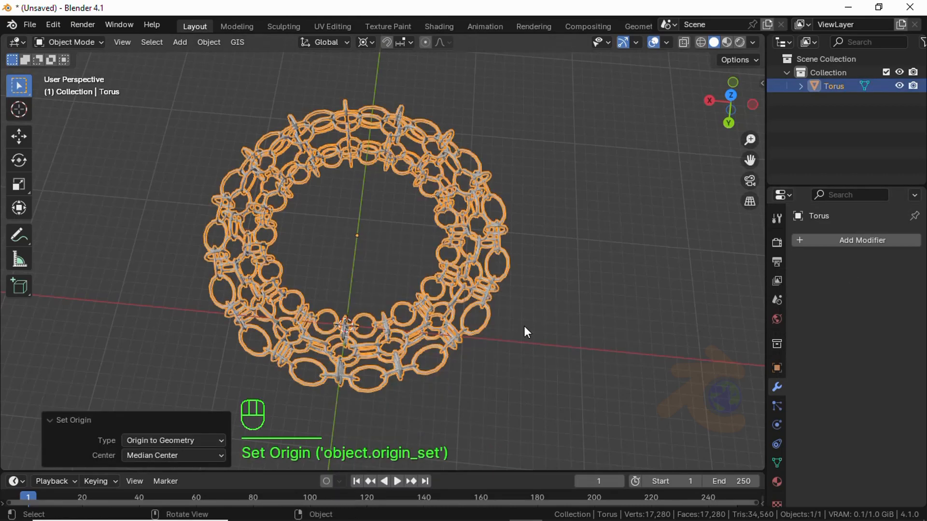
key(alt+g)
click(554, 337)
Step: Duplicate the chainmail torus in front view and place the copy about 6.7 m along the X axis
shift+middle_drag(500, 346, 447, 352)
scroll(471, 285, down, 1)
click(493, 265)
key(KP_1)
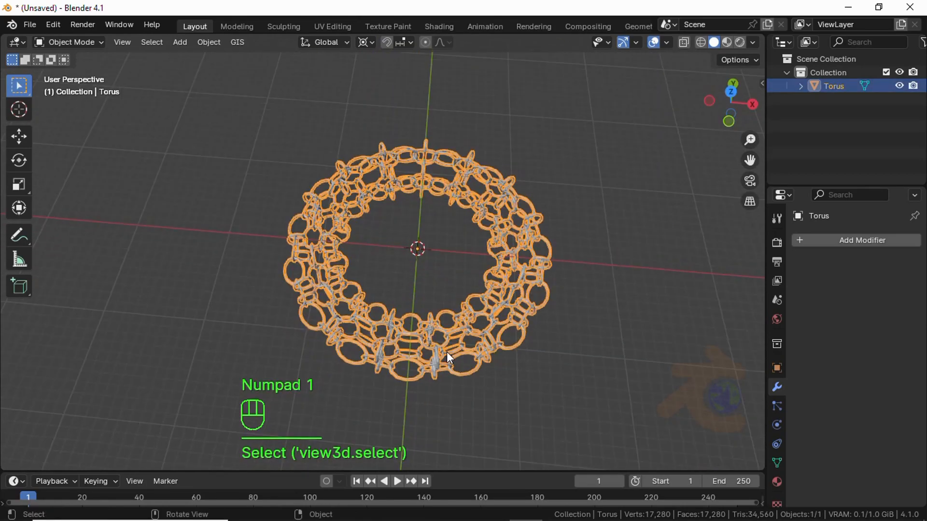
key(KP_1)
key(shift+d)
click(515, 335)
Step: Rotate the duplicated torus 90° about the X axis
key(r)
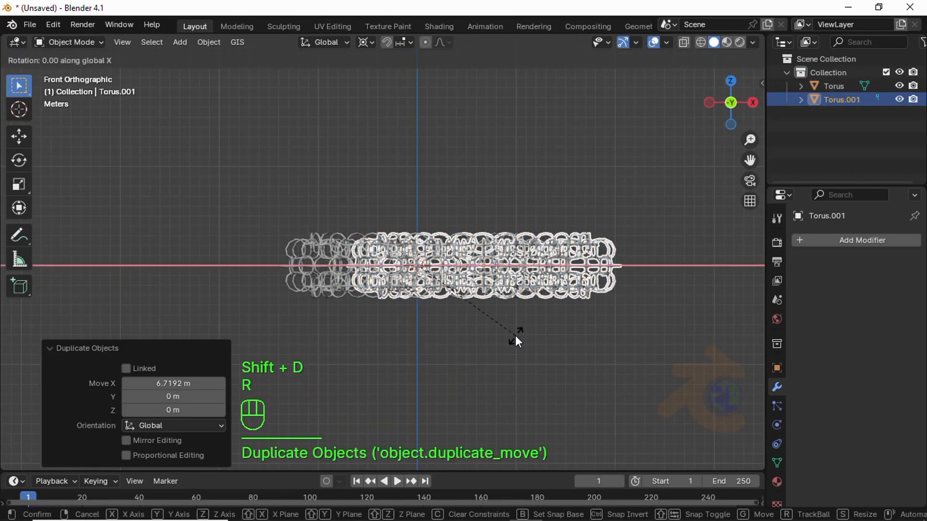
key(x)
key(9)
key(0)
click(516, 340)
Step: Move the rotated copy along the X axis so that it interlocks with the first torus like a chain link
middle_drag(516, 340, 443, 291)
key(g)
key(x)
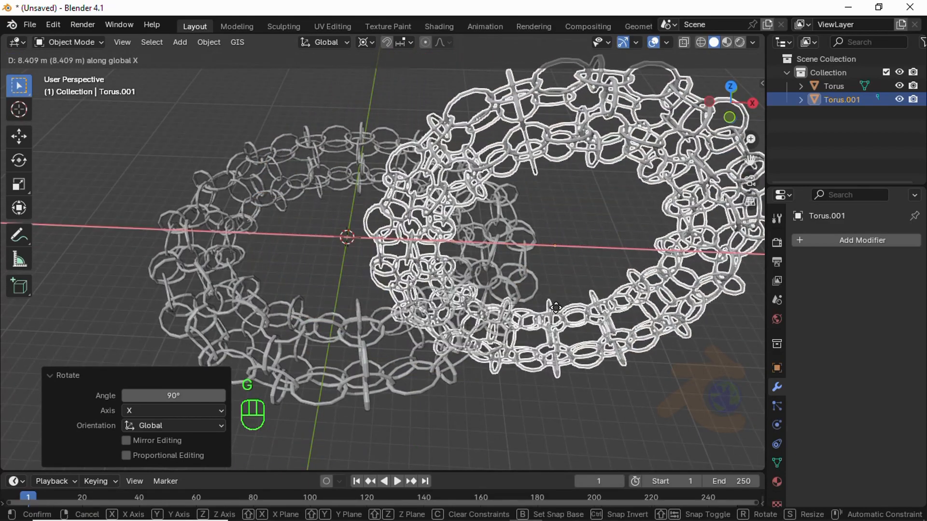
click(531, 262)
middle_drag(531, 262, 469, 324)
click(520, 416)
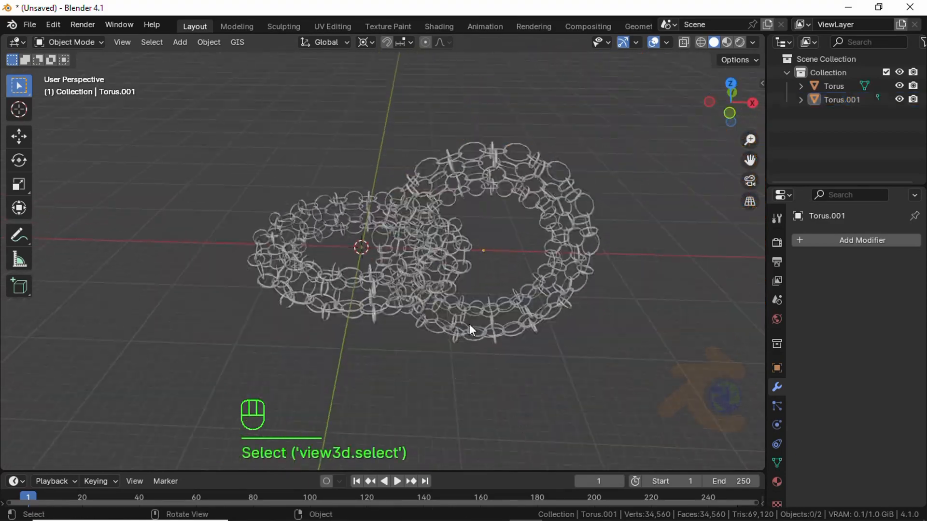
Step: Join the two interlocked toruses into one object
key(KP_1)
click(466, 320)
shift+click(296, 257)
key(ctrl+j)
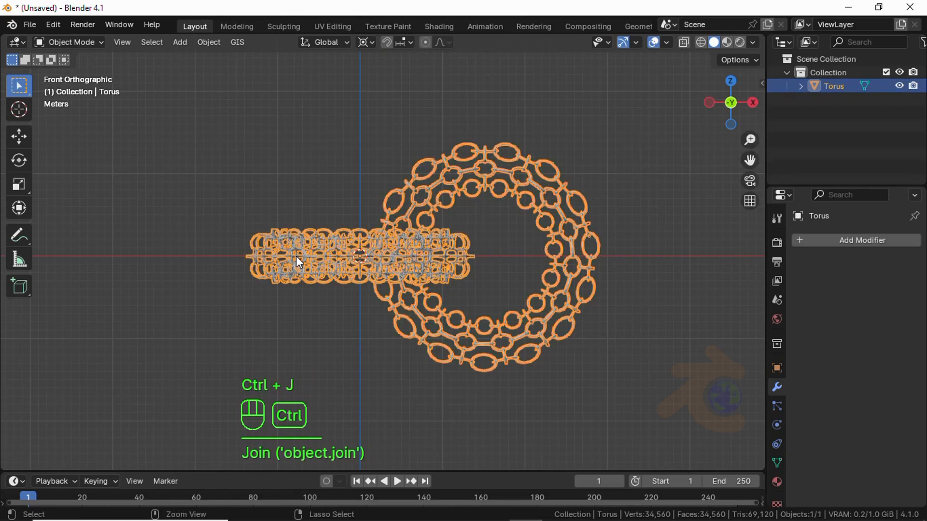
click(493, 373)
Step: Add an Array modifier to the joined links and set its relative X offset factor to 0.700
click(866, 238)
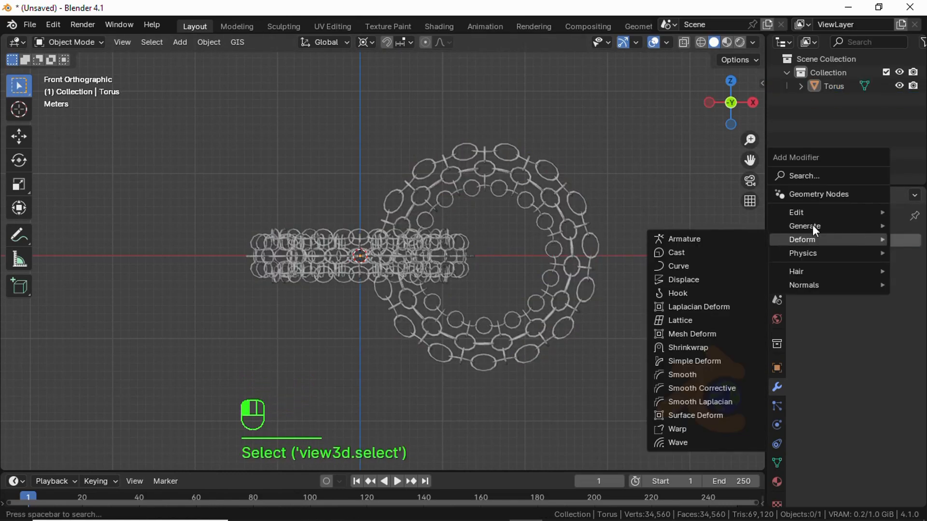
mouse_move(812, 225)
click(719, 226)
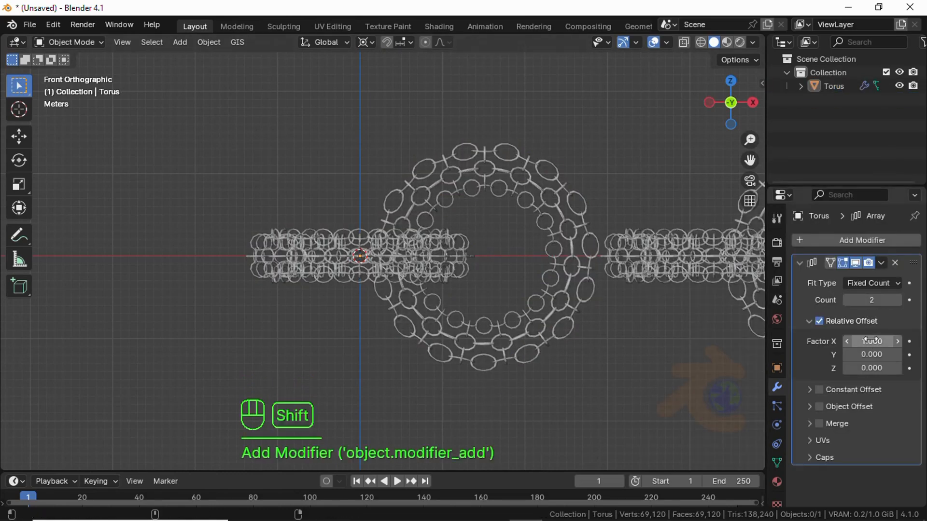
shift+drag(872, 341, 855, 342)
middle_drag(536, 236, 515, 259)
shift+drag(884, 343, 897, 342)
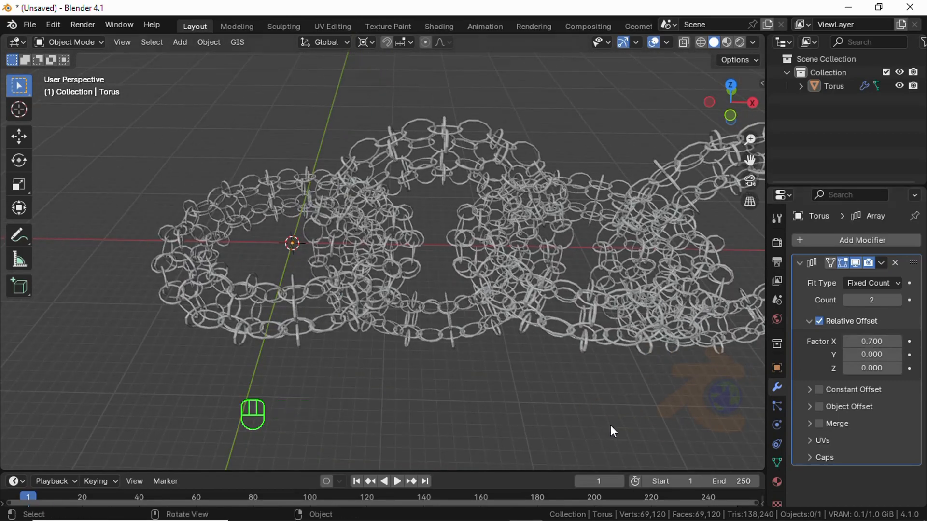
Step: Set the Array modifier's count to 10 and collapse the modifier
scroll(609, 386, down, 4)
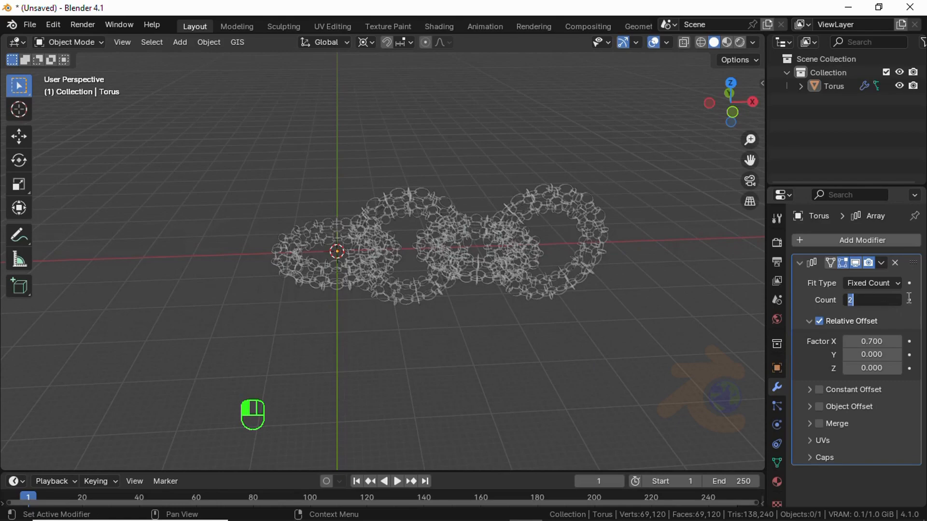
key(Return)
middle_drag(328, 234, 2, 107)
click(820, 262)
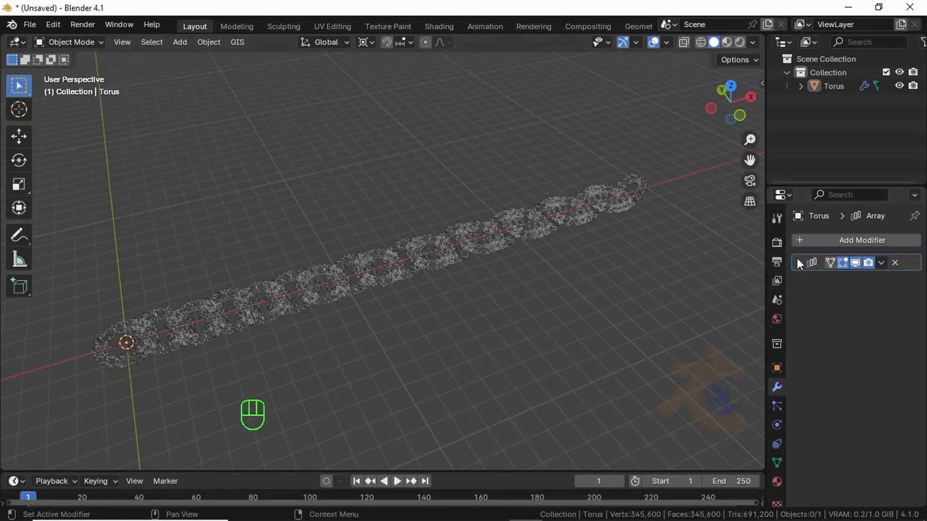
Step: Add a Simple Deform modifier in Bend mode to the chain and set its angle to 720°
click(824, 239)
mouse_move(783, 257)
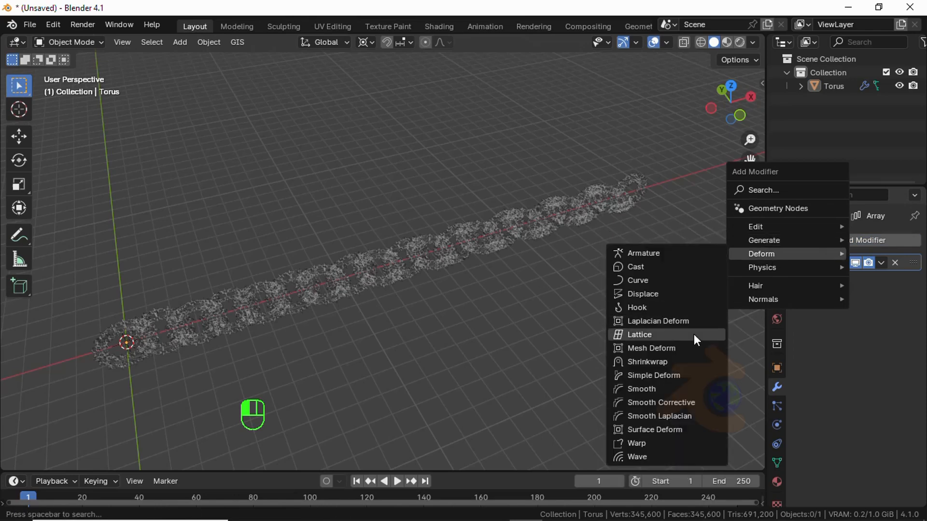
click(671, 375)
click(840, 301)
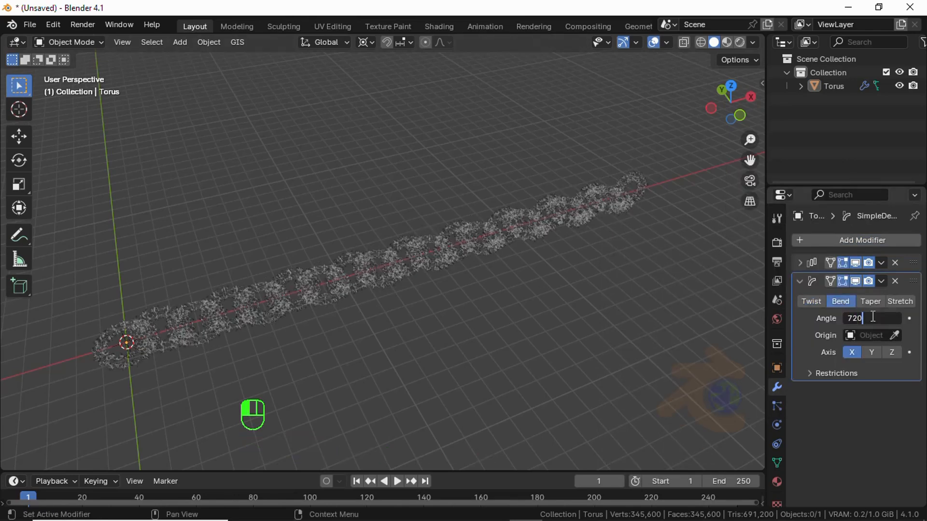
key(Return)
Step: Switch the Simple Deform modifier to Twist, with an angle of 720° about the X axis
middle_drag(626, 314, 512, 323)
click(811, 302)
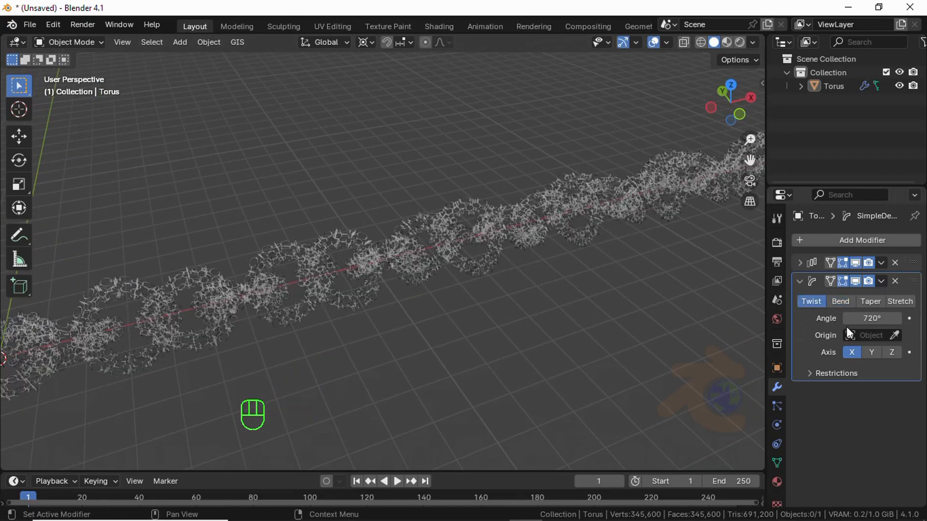
middle_drag(502, 292, 825, 304)
drag(183, 314, 872, 319)
middle_drag(509, 279, 484, 331)
Step: Duplicate the twist modifier and turn the copy into a 370° bend about the Z axis
click(881, 281)
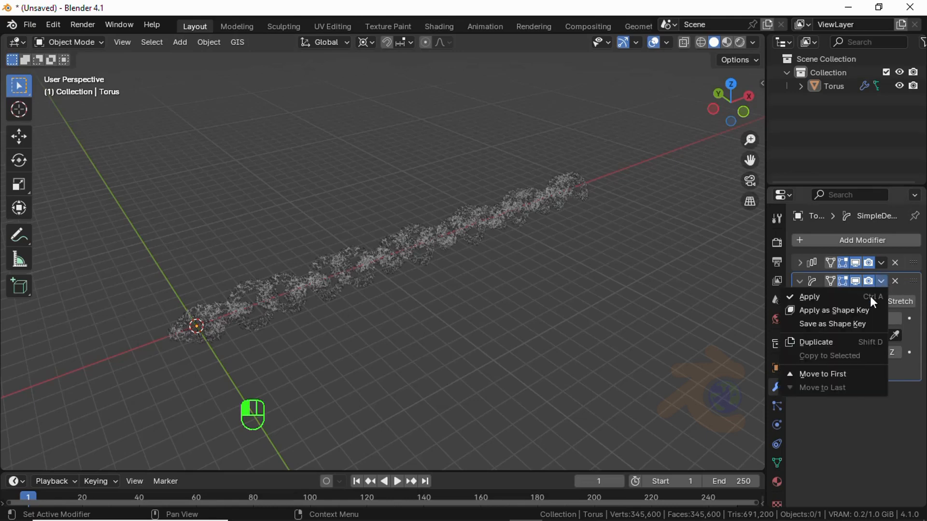
click(839, 343)
click(861, 425)
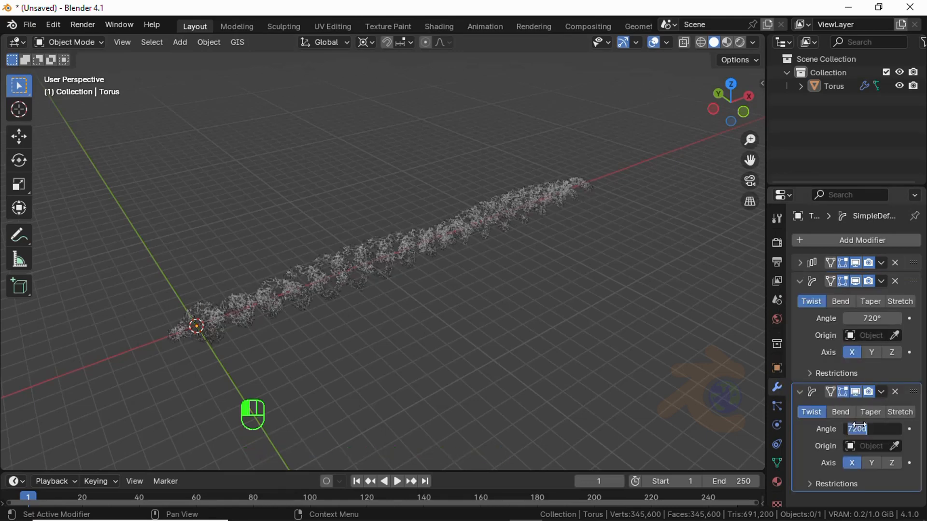
text(370)
key(Return)
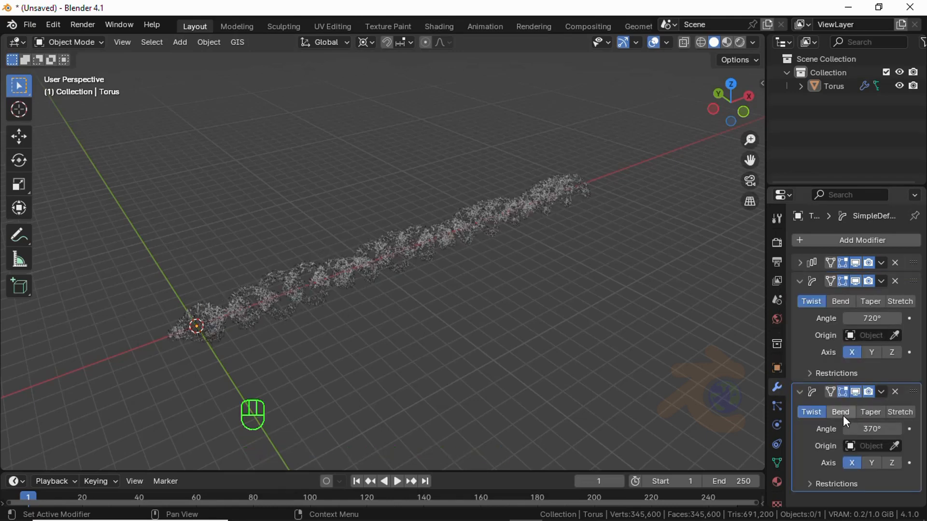
click(840, 412)
click(892, 463)
shift+middle_drag(221, 254, 520, 224)
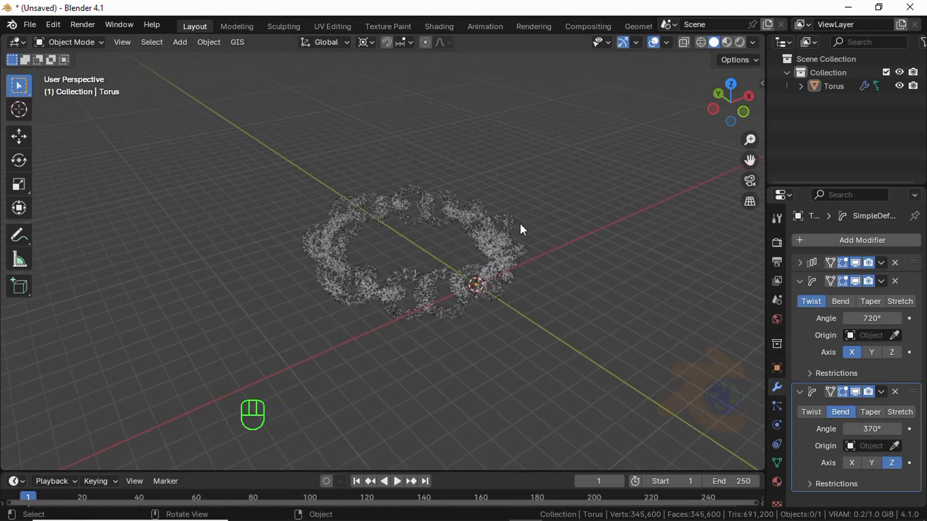
Step: Fine-tune the bend angle to 376° so the chain's two end links interlock
scroll(519, 226, up, 4)
middle_drag(514, 255, 509, 297)
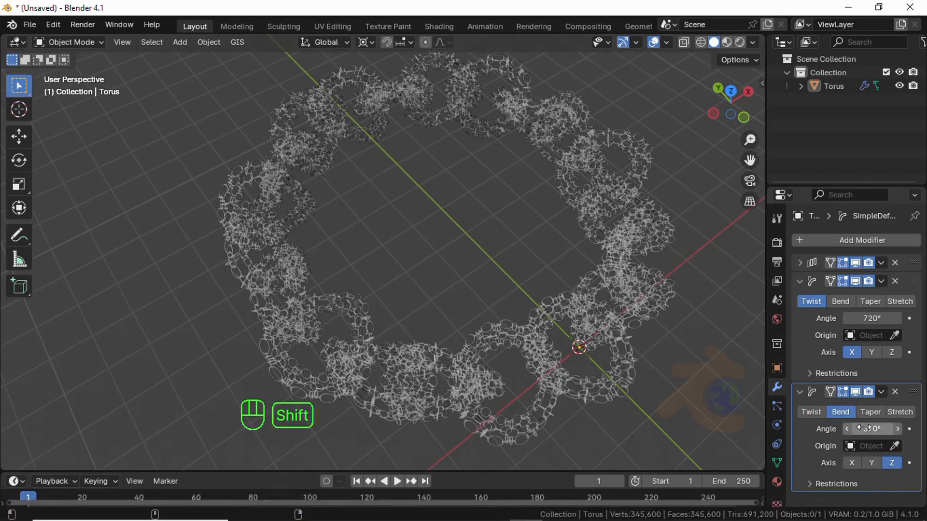
shift+drag(861, 429, 595, 364)
scroll(553, 364, up, 4)
middle_drag(552, 365, 497, 280)
scroll(456, 262, down, 5)
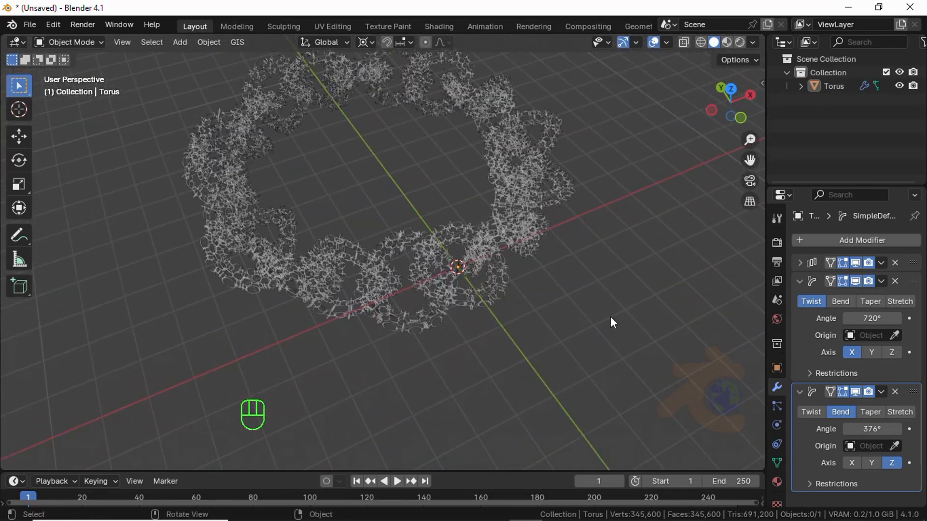
Step: Try an Array count of 8 for the chain, and restore the count to 10
scroll(610, 316, up, 2)
middle_drag(610, 316, 480, 371)
click(801, 263)
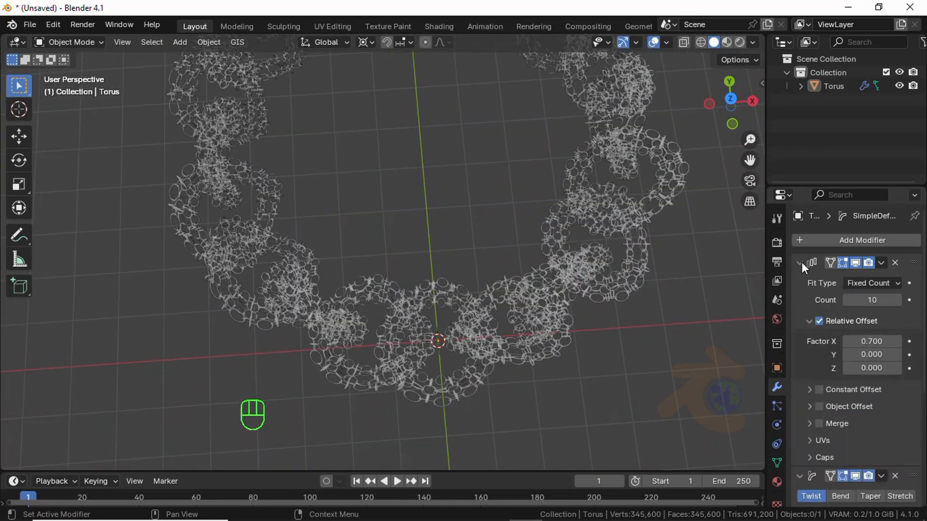
click(846, 304)
click(845, 304)
middle_drag(515, 285, 755, 311)
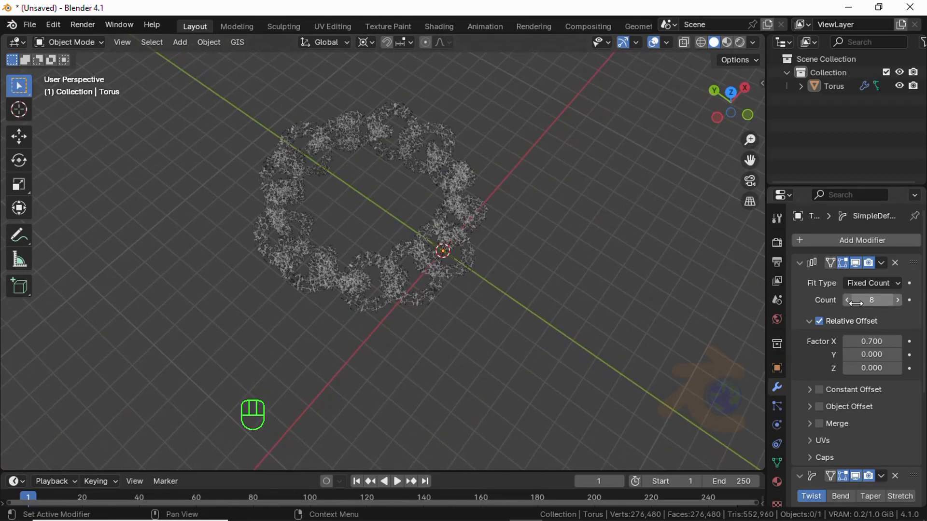
click(898, 300)
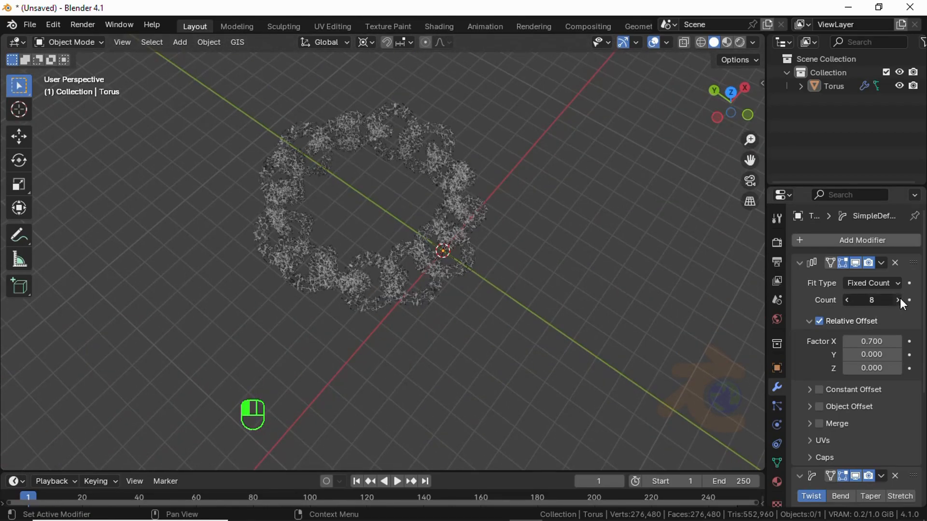
click(898, 299)
Step: Examine the interlocked links around the closed chain from several angles
middle_drag(275, 309, 422, 285)
scroll(326, 304, up, 4)
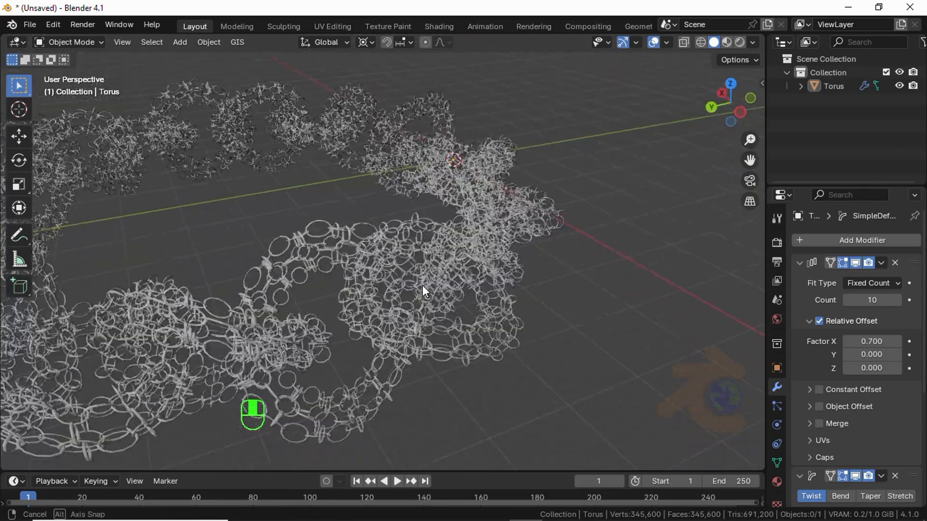
scroll(256, 221, up, 3)
scroll(256, 221, down, 5)
middle_drag(243, 187, 2, 303)
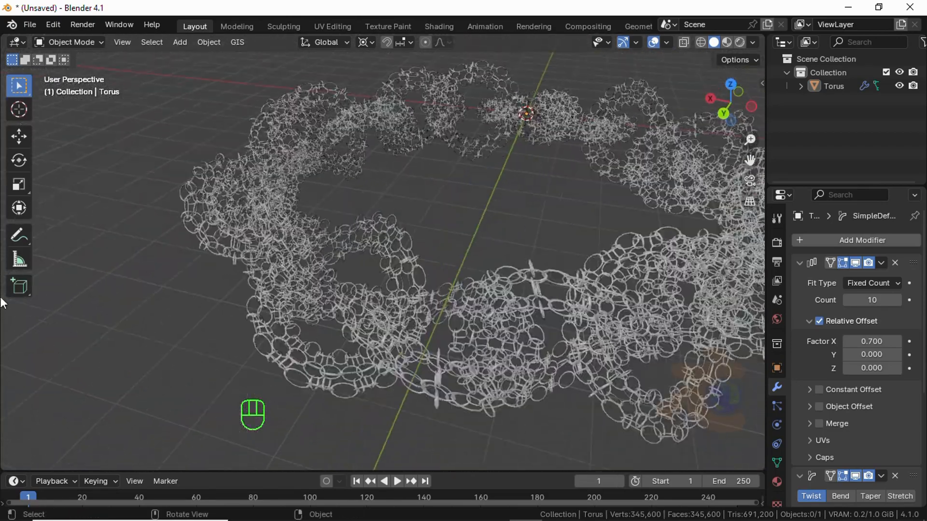
click(615, 323)
click(445, 211)
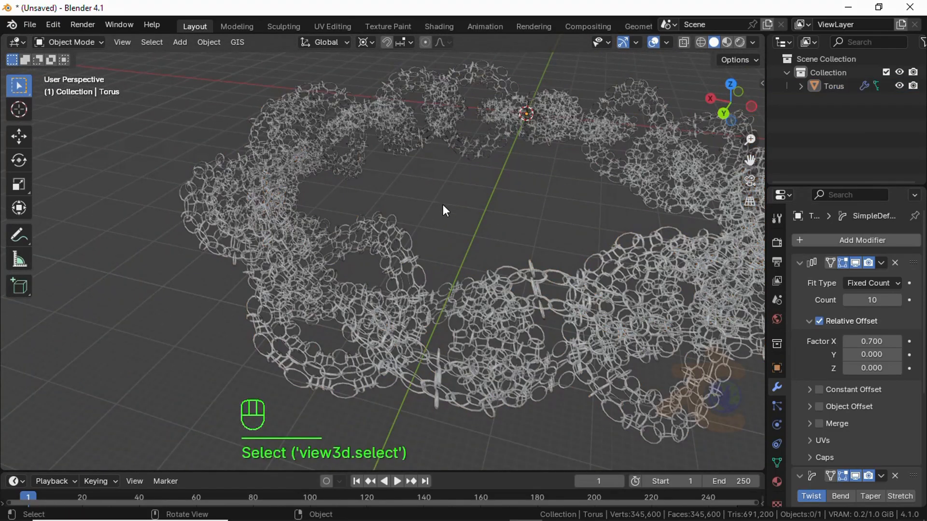
Step: Enable Ambient Occlusion with the viewport in Material Preview shading, and open the Color Management Look options
click(727, 42)
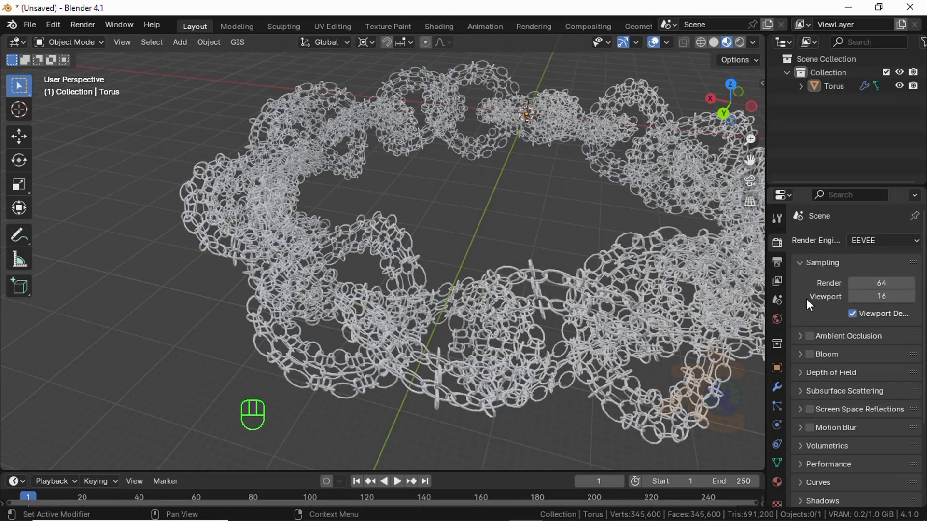
click(809, 336)
scroll(855, 422, down, 5)
scroll(836, 502, down, 5)
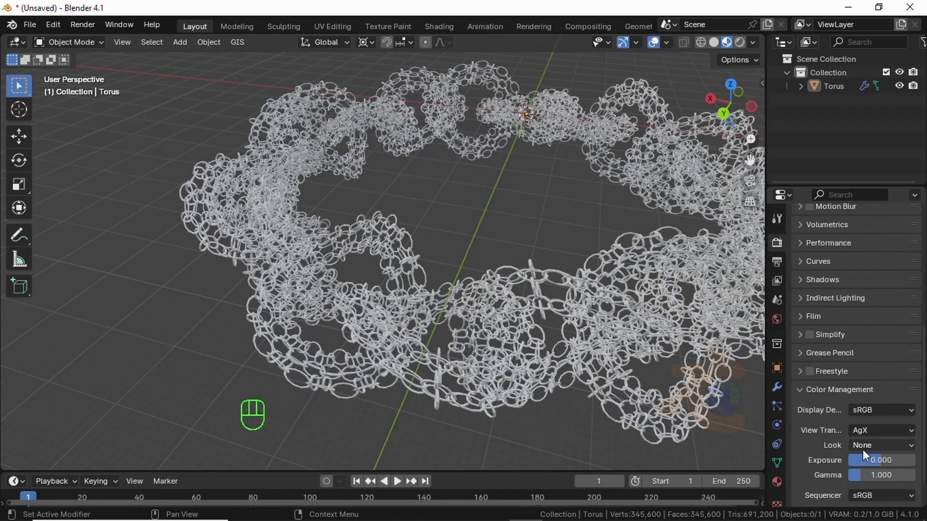
click(862, 446)
Step: Create a new material for the chain with Metallic 1.000 and Roughness 0.25
click(777, 481)
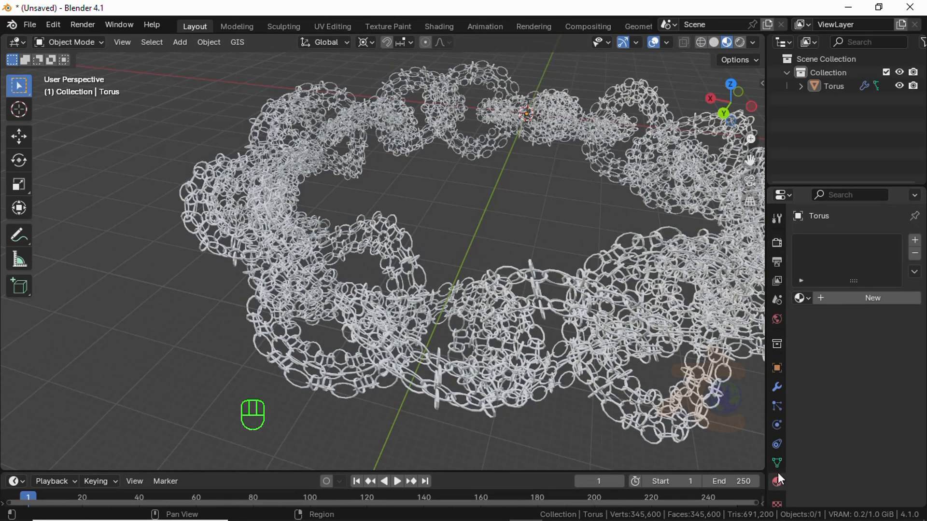
click(838, 301)
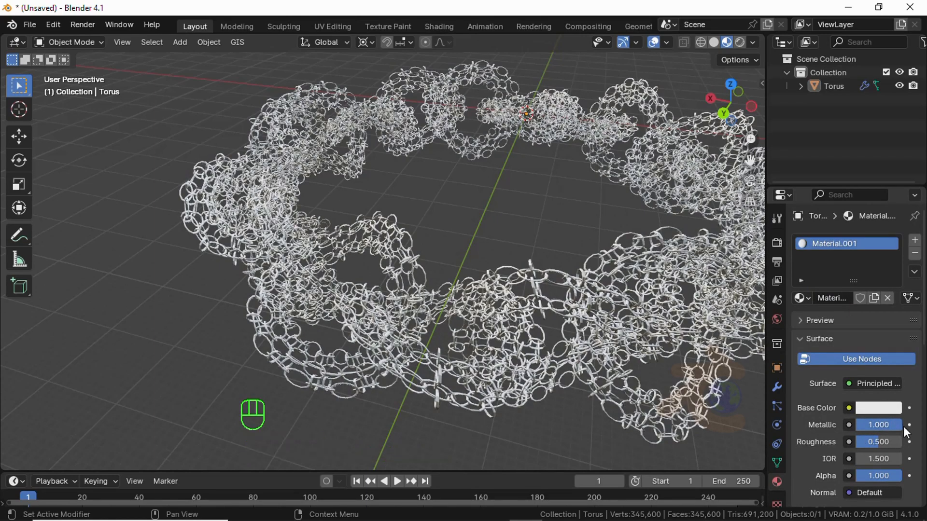
text(0.25)
key(Return)
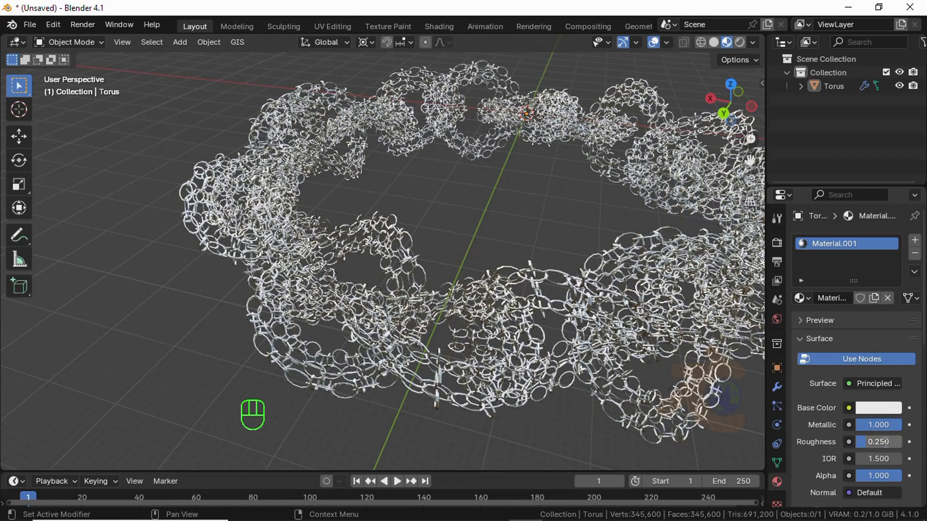
Step: Set the material's base color to gold with hue 0.082, saturation 0.773 and value 0.800
click(883, 407)
drag(811, 297, 803, 277)
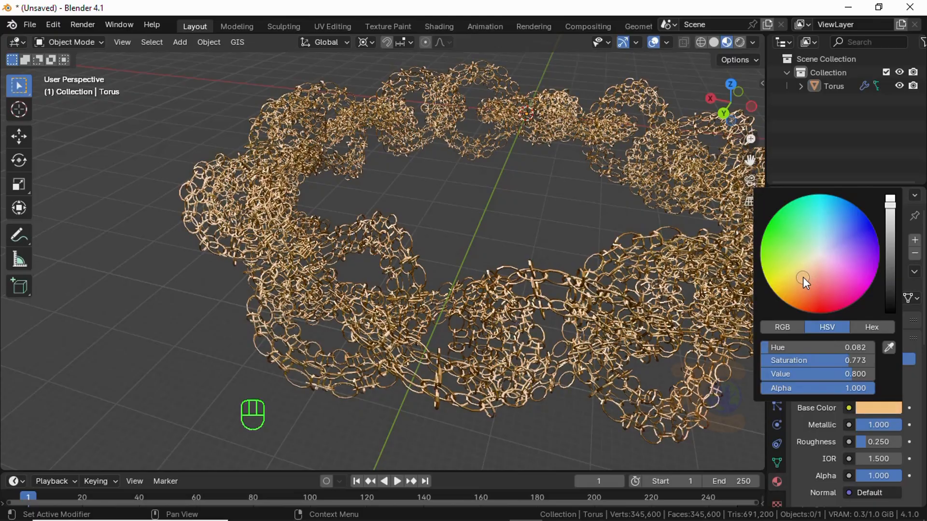
middle_drag(628, 263, 360, 303)
scroll(363, 304, up, 2)
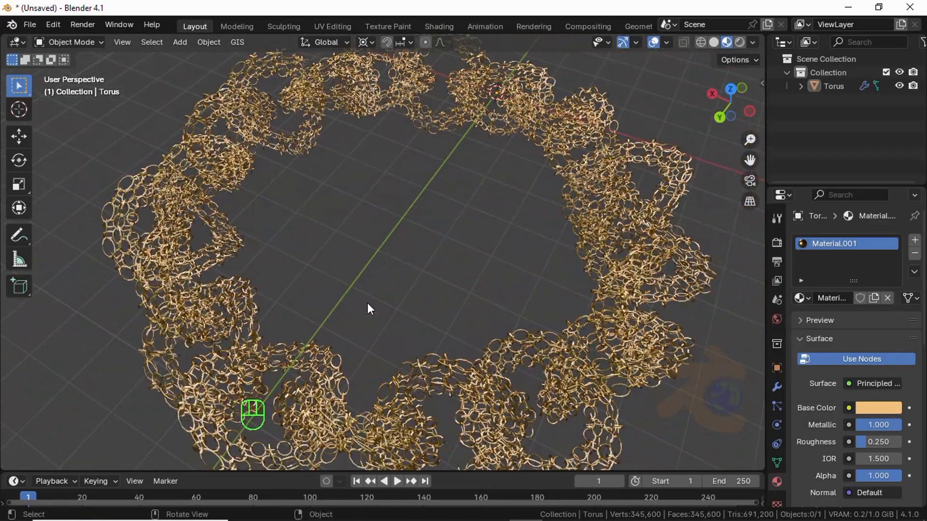